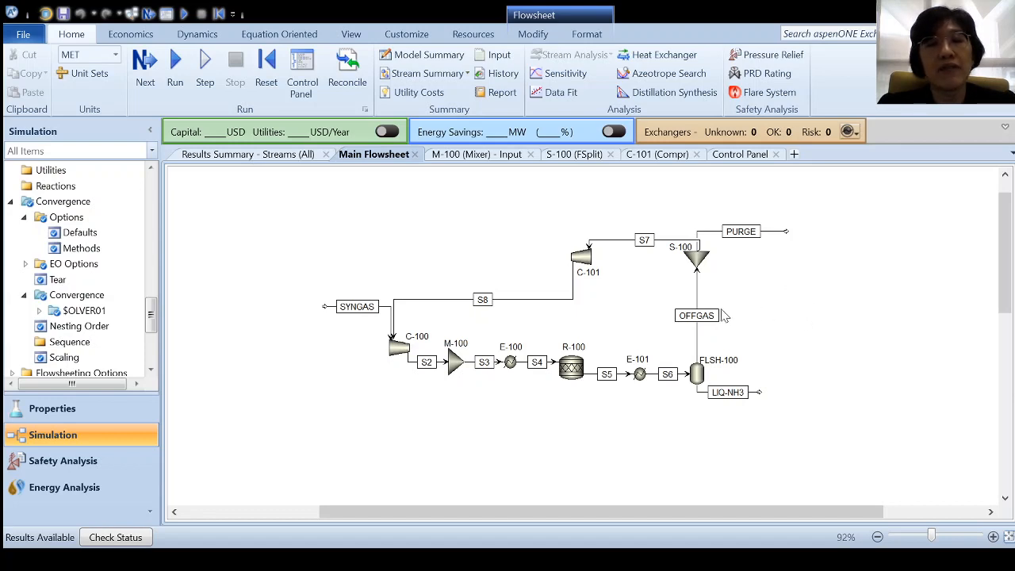
- Under Flowsheeting Options, create a new design specification named DS-1
{"action": "left_click_drag", "start_coordinate": [151, 312], "coordinate": [162, 357]}
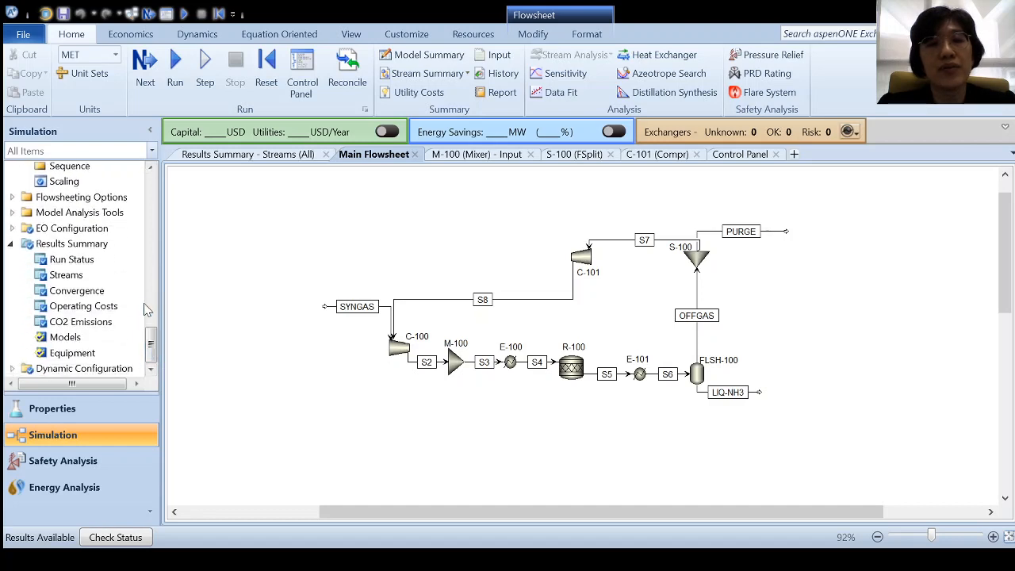
{"action": "scroll", "coordinate": [145, 309], "scroll_direction": "up", "scroll_amount": 2}
{"action": "scroll", "coordinate": [147, 301], "scroll_direction": "up", "scroll_amount": 1}
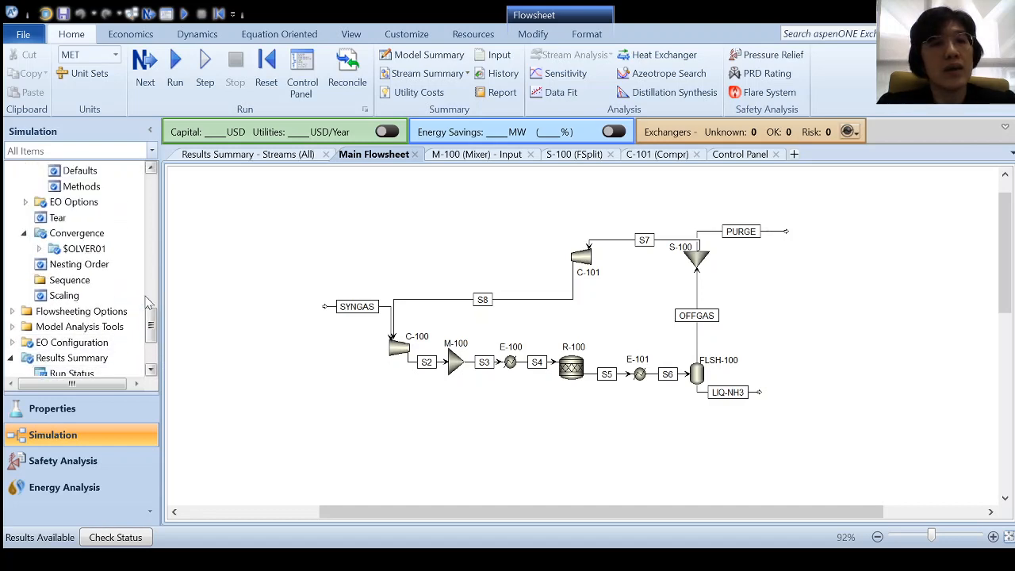
{"action": "double_click", "coordinate": [120, 312]}
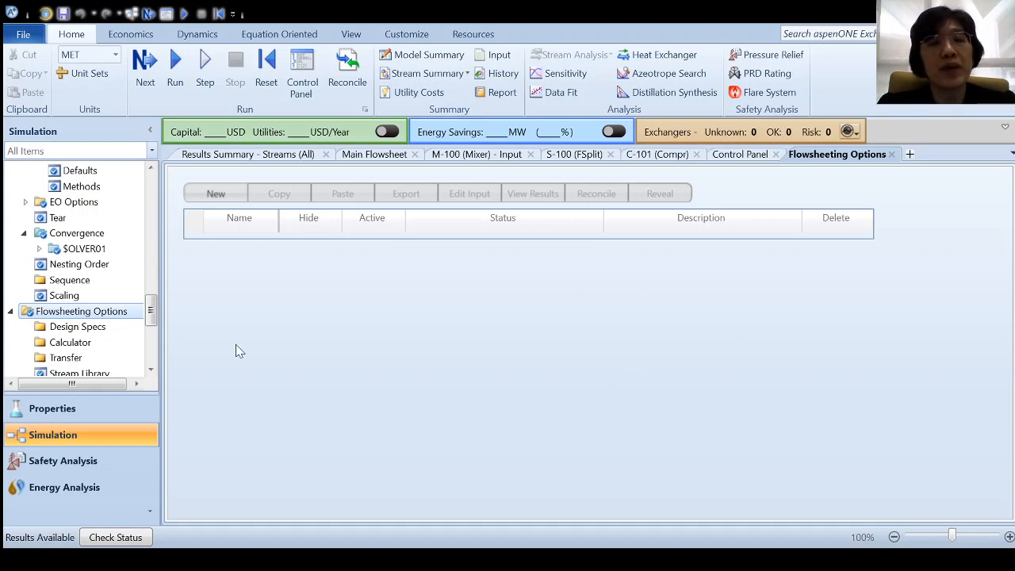
{"action": "left_click_drag", "start_coordinate": [153, 316], "coordinate": [153, 316]}
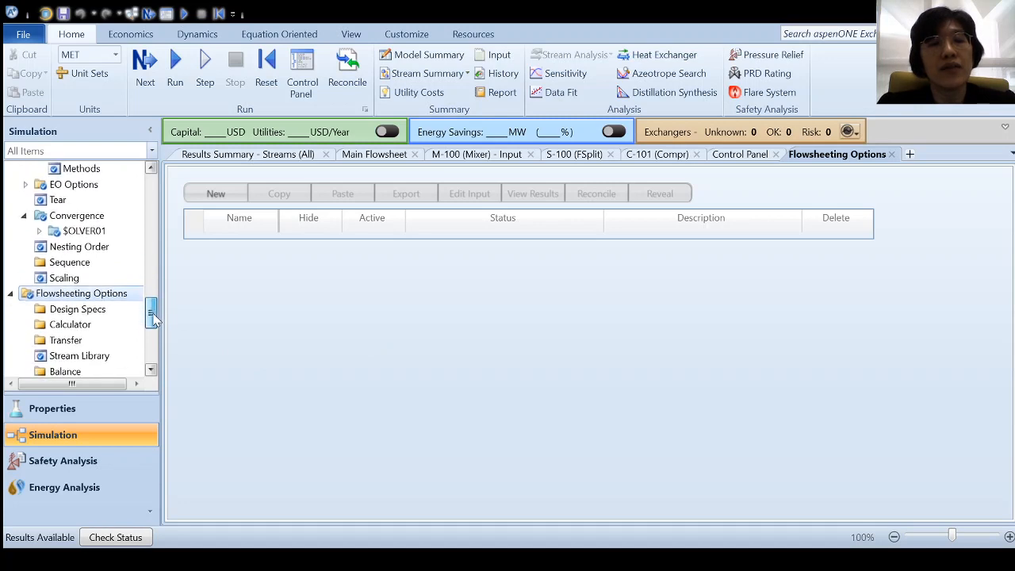
{"action": "left_click", "coordinate": [104, 309]}
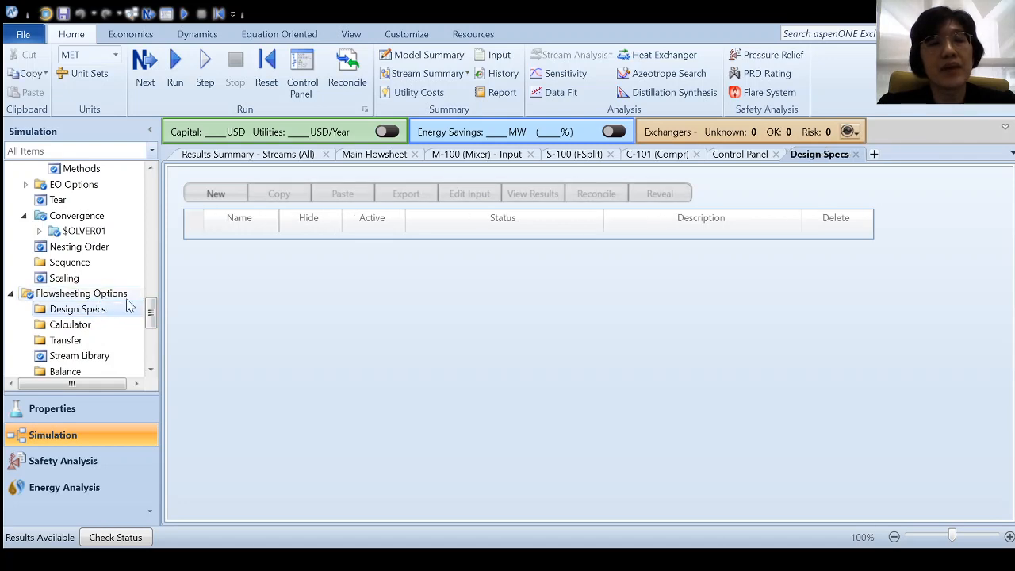
{"action": "left_click", "coordinate": [212, 195]}
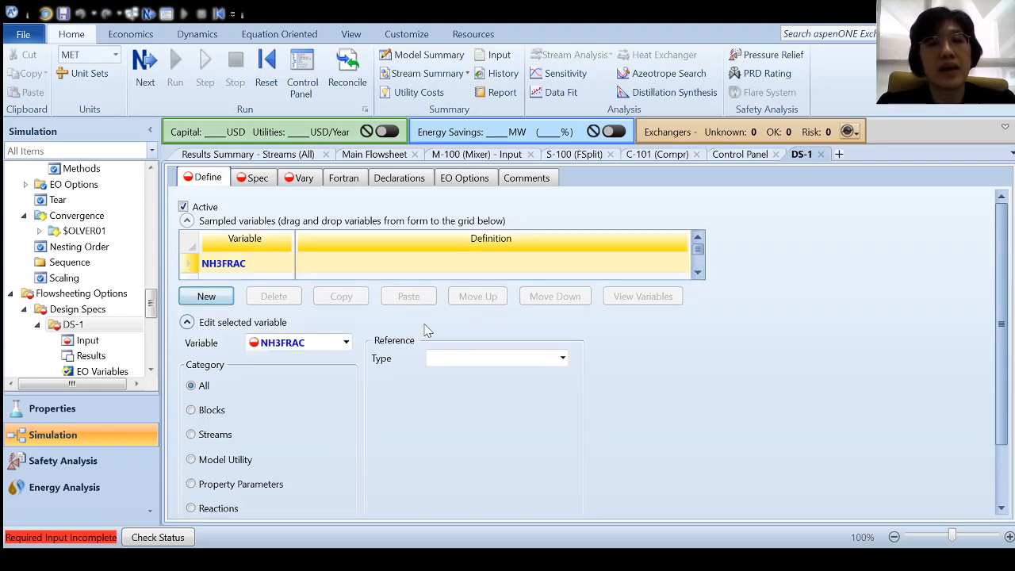
- Define the DS-1 sampled variable NH3FRAC as the NH3 mole fraction in stream LIQ-NH3
{"action": "left_click", "coordinate": [220, 436]}
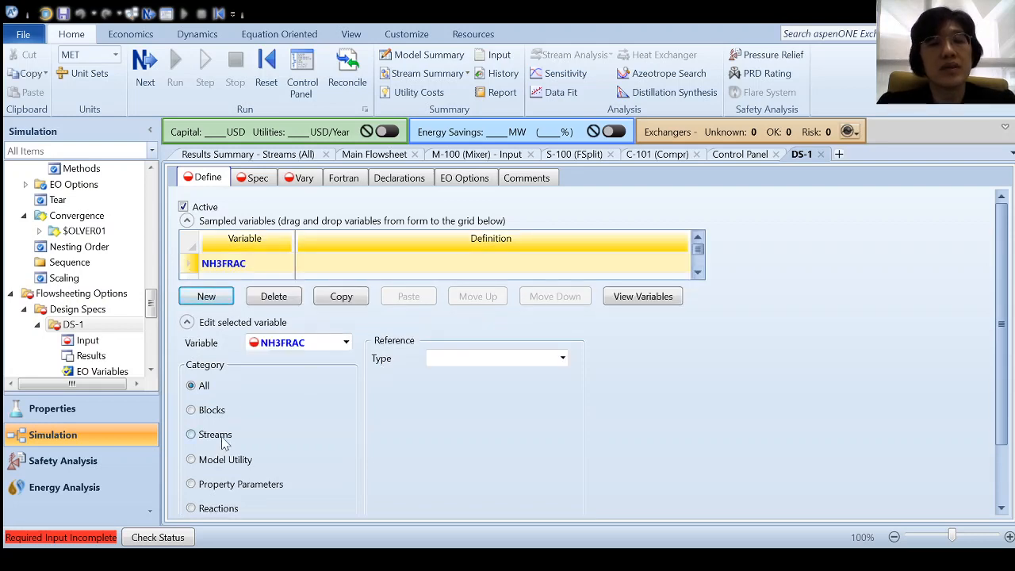
{"action": "scroll", "coordinate": [451, 431], "scroll_direction": "down", "scroll_amount": 2}
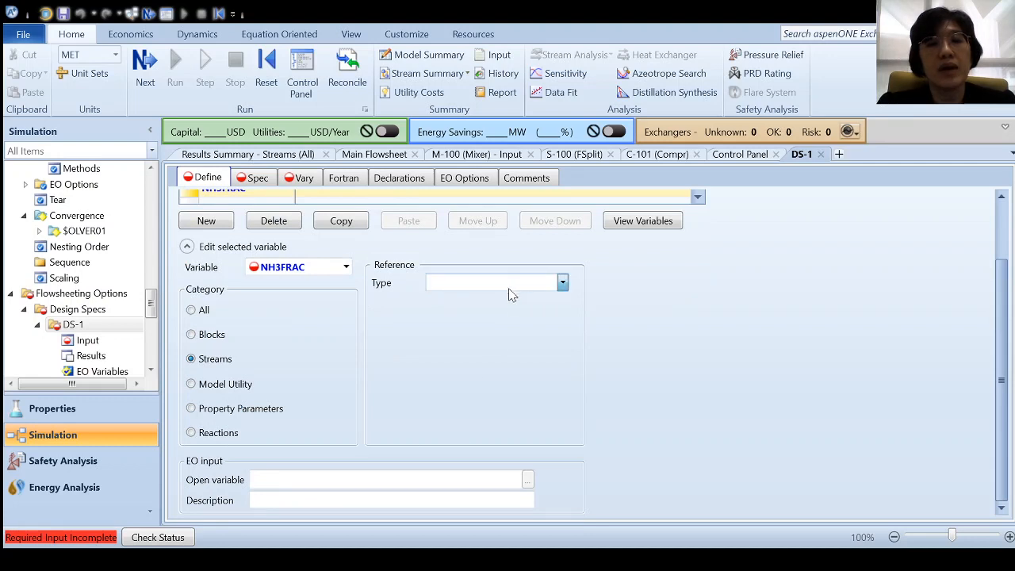
{"action": "left_click", "coordinate": [494, 431]}
{"action": "left_click", "coordinate": [563, 302]}
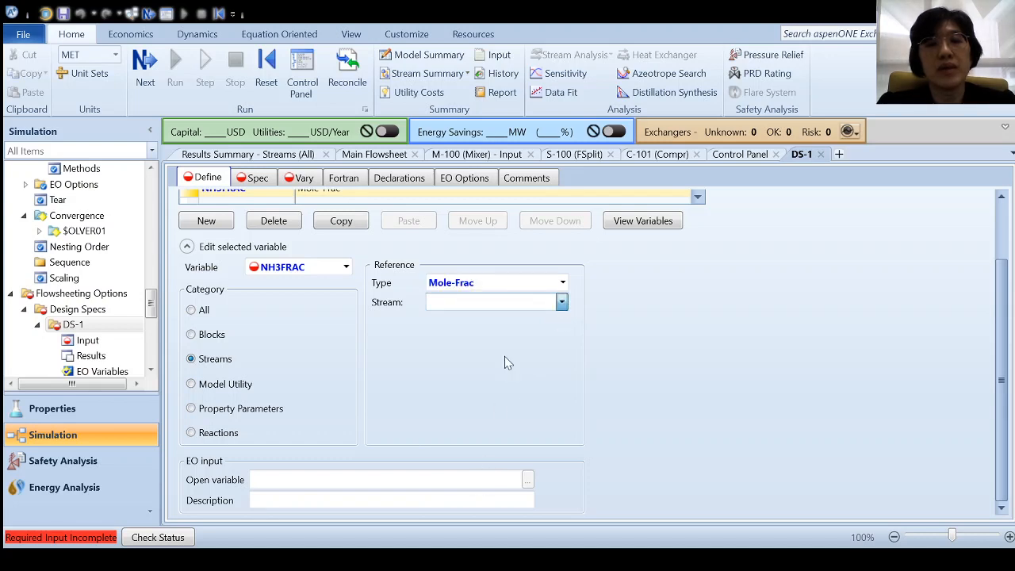
{"action": "left_click", "coordinate": [515, 326]}
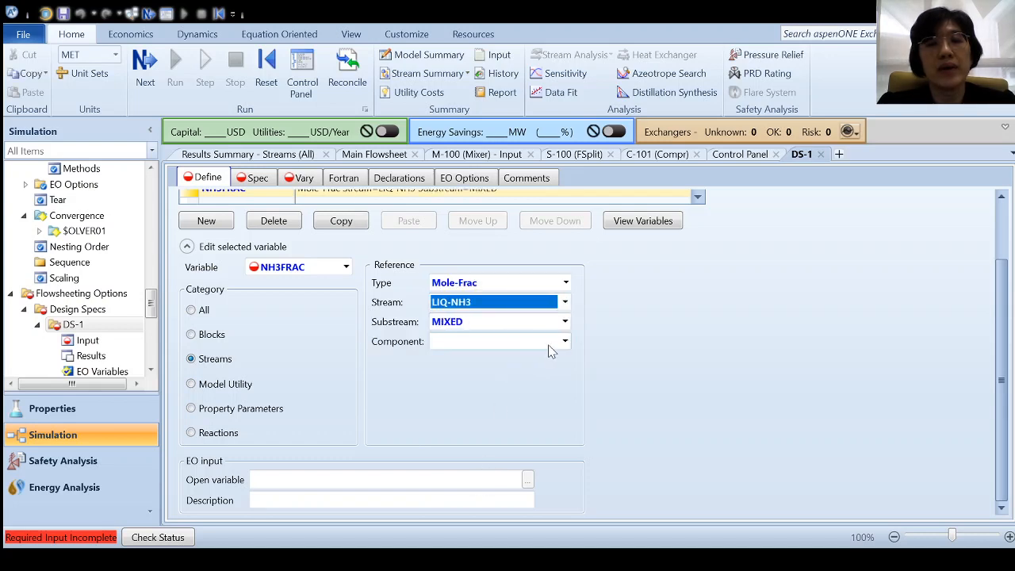
{"action": "left_click", "coordinate": [564, 342]}
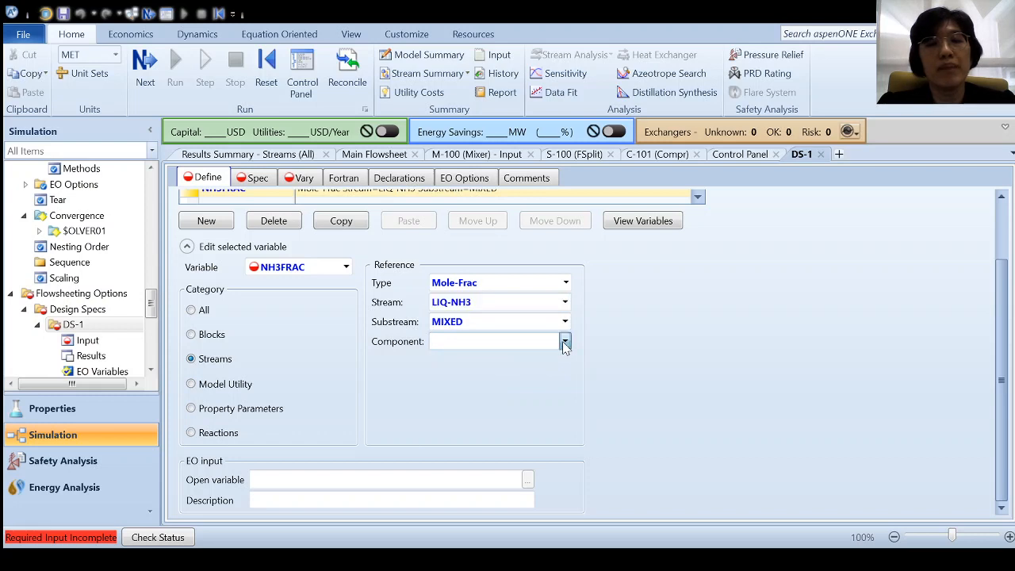
{"action": "left_click", "coordinate": [518, 444]}
{"action": "left_click", "coordinate": [693, 380]}
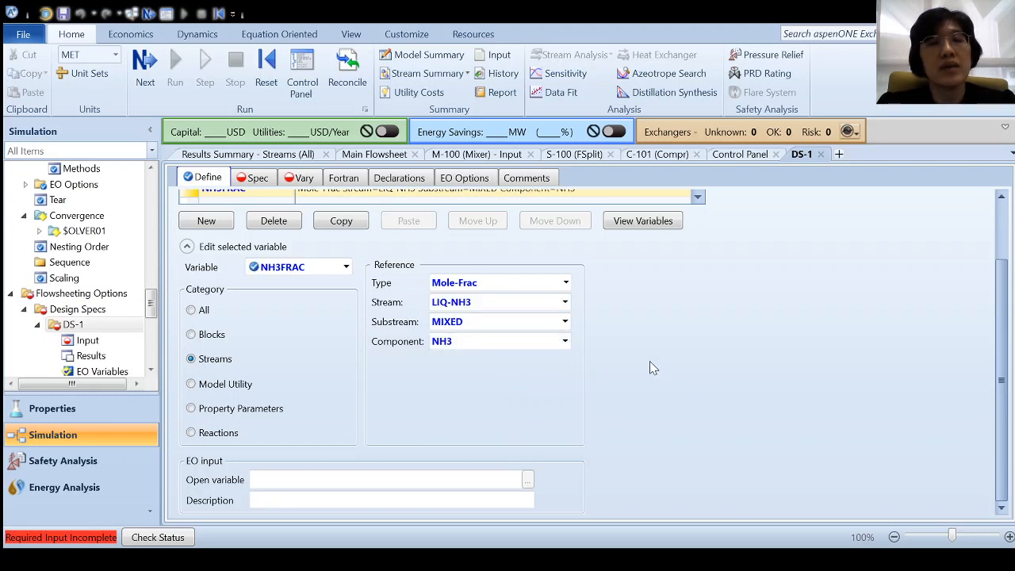
{"action": "left_click", "coordinate": [1006, 221]}
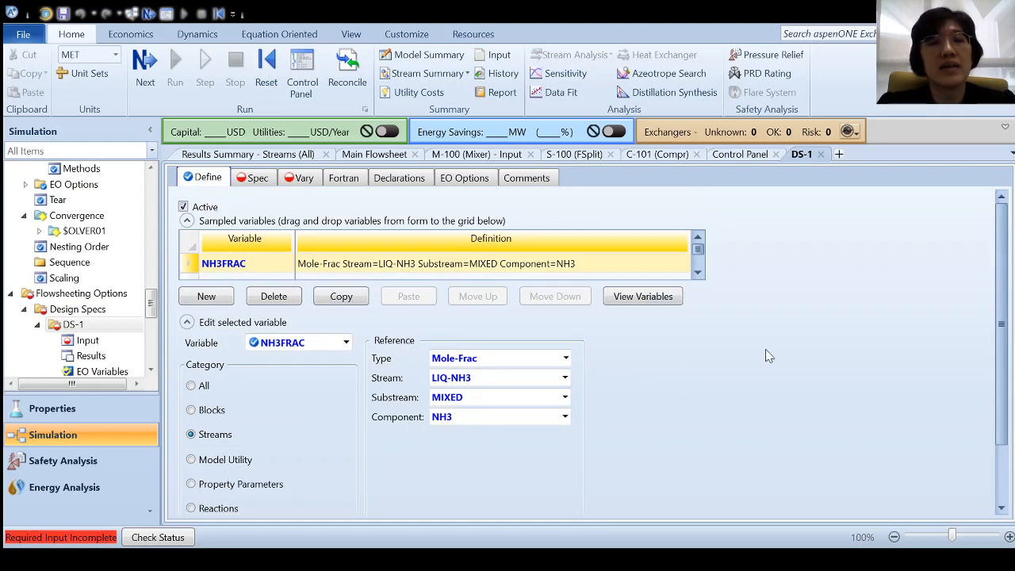
{"action": "left_click", "coordinate": [261, 180]}
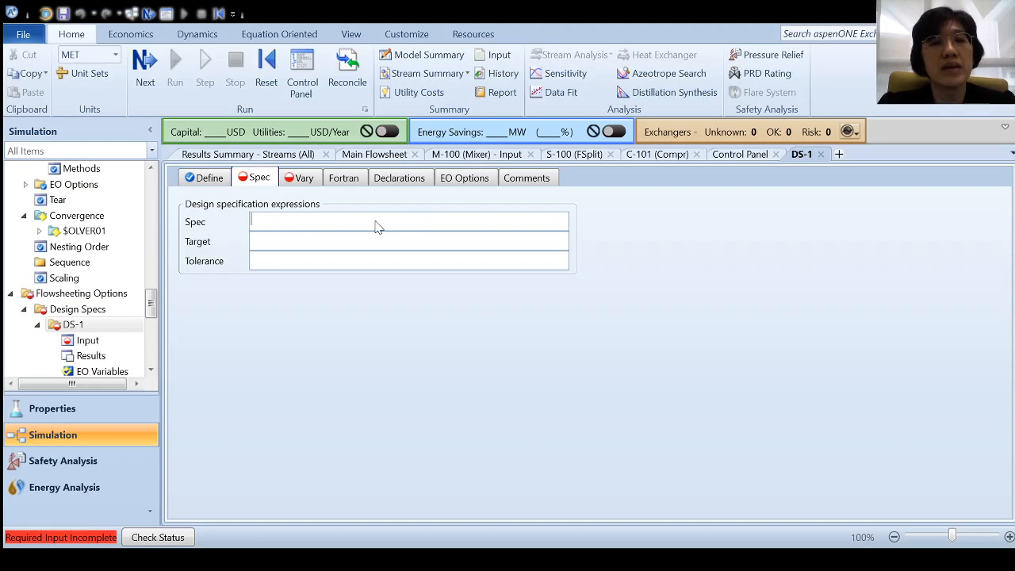
- Set the DS-1 spec to NH3FRAC with target 0.96 and tolerance 0.0001
{"action": "left_click_drag", "start_coordinate": [270, 225], "coordinate": [272, 226]}
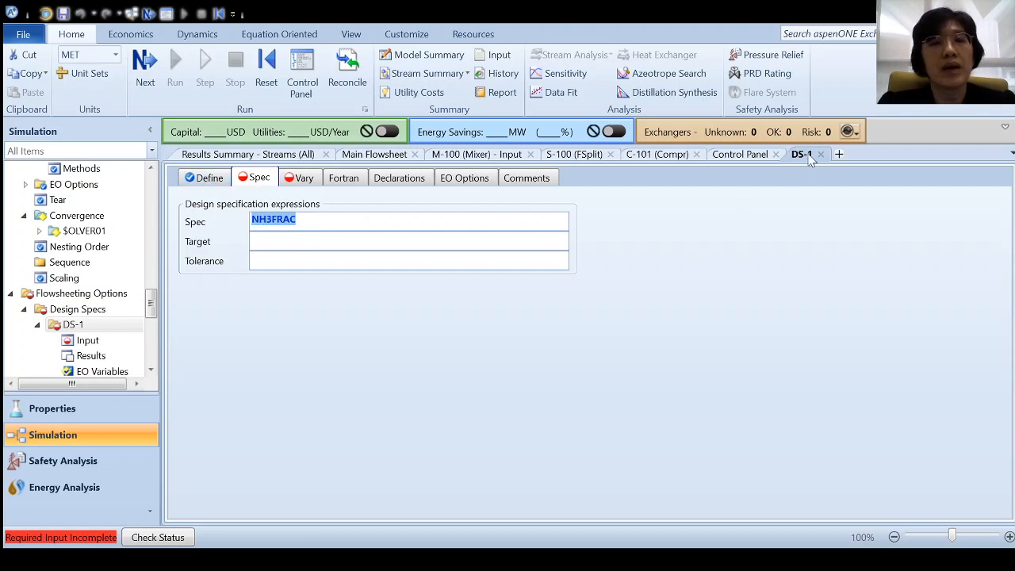
{"action": "left_click", "coordinate": [311, 239]}
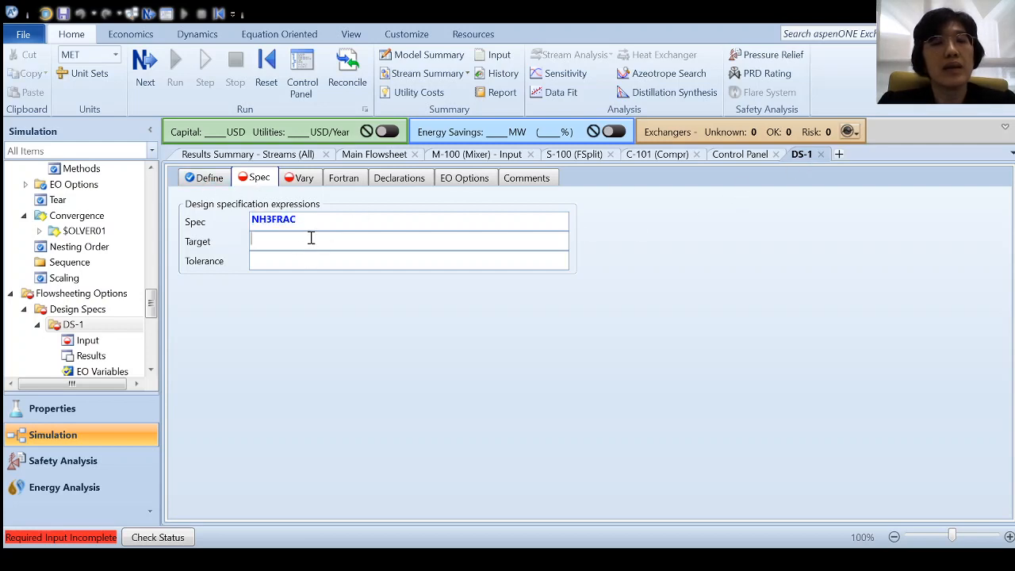
{"action": "type", "text": "0"}
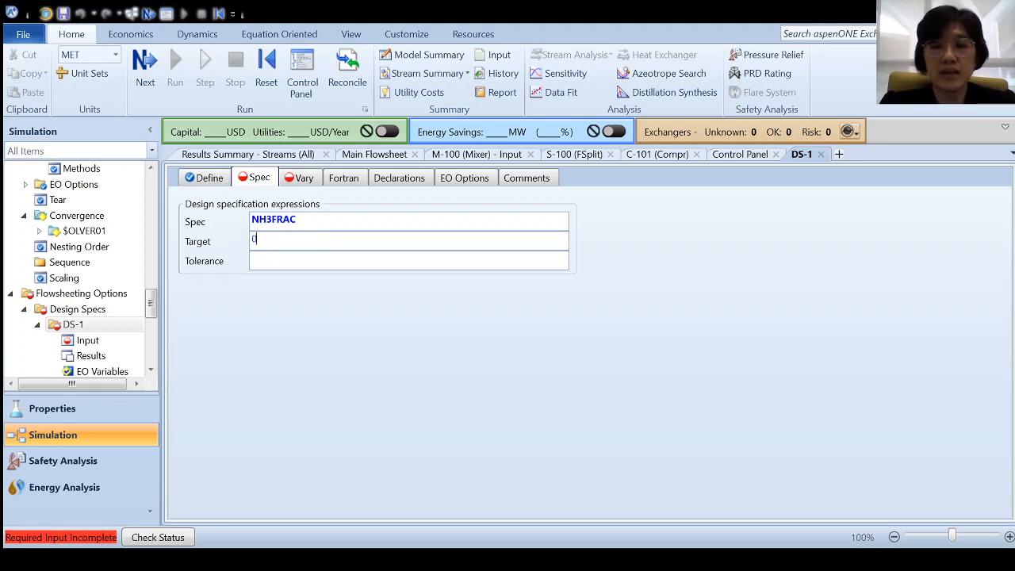
{"action": "type", "text": ".96"}
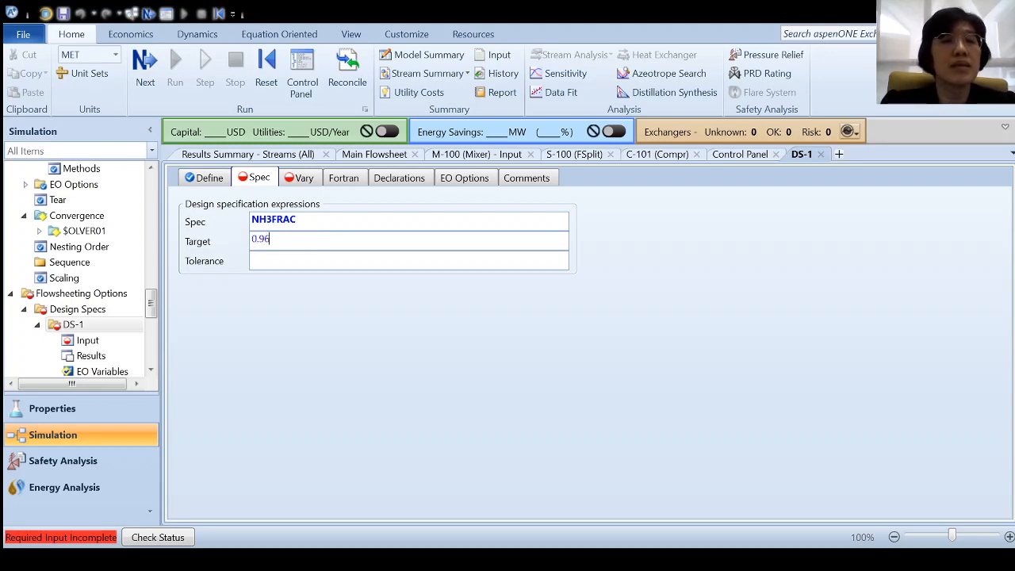
{"action": "left_click", "coordinate": [302, 258]}
{"action": "type", "text": "0"}
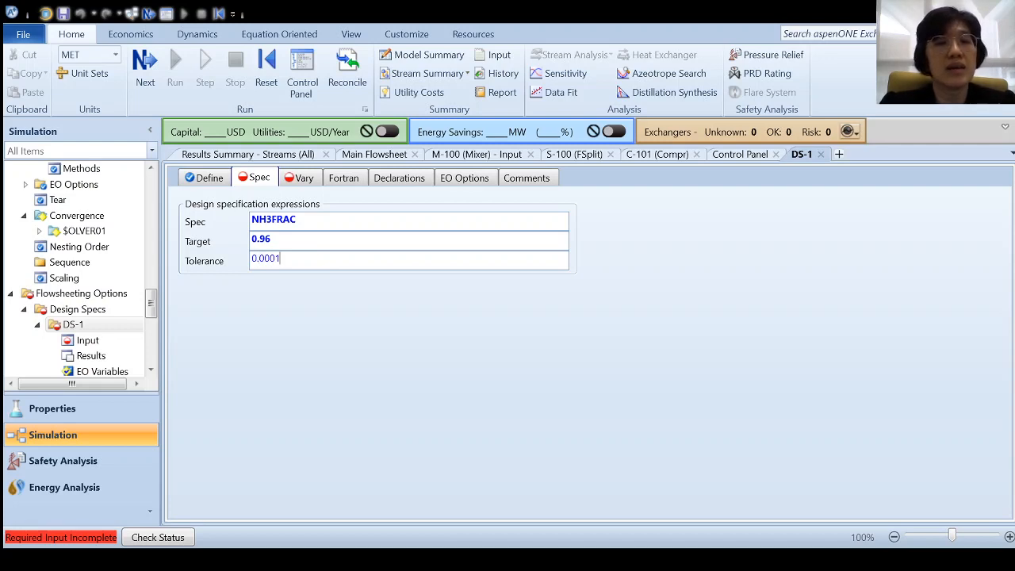
{"action": "type", "text": ".0001"}
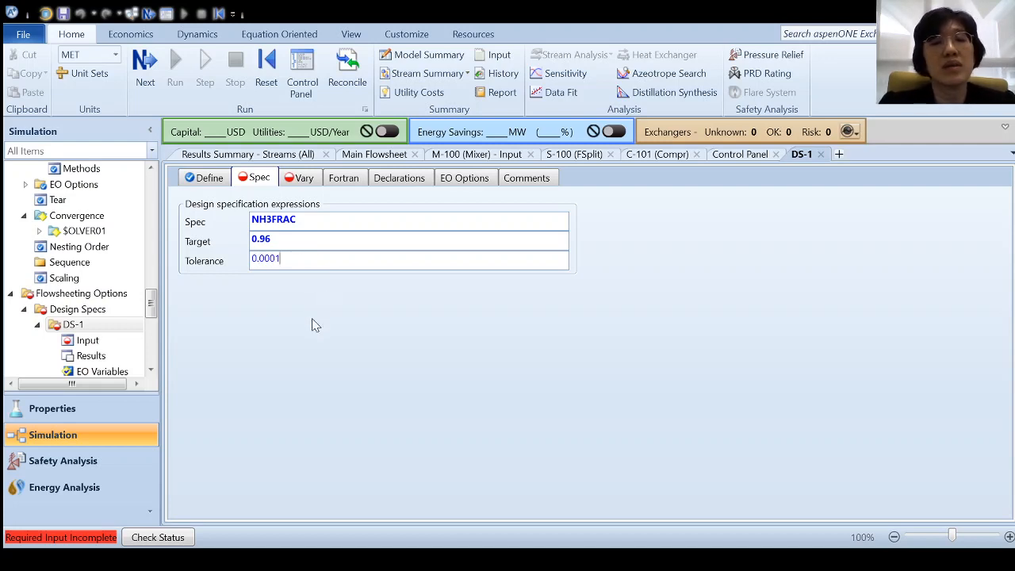
{"action": "key", "text": "Return"}
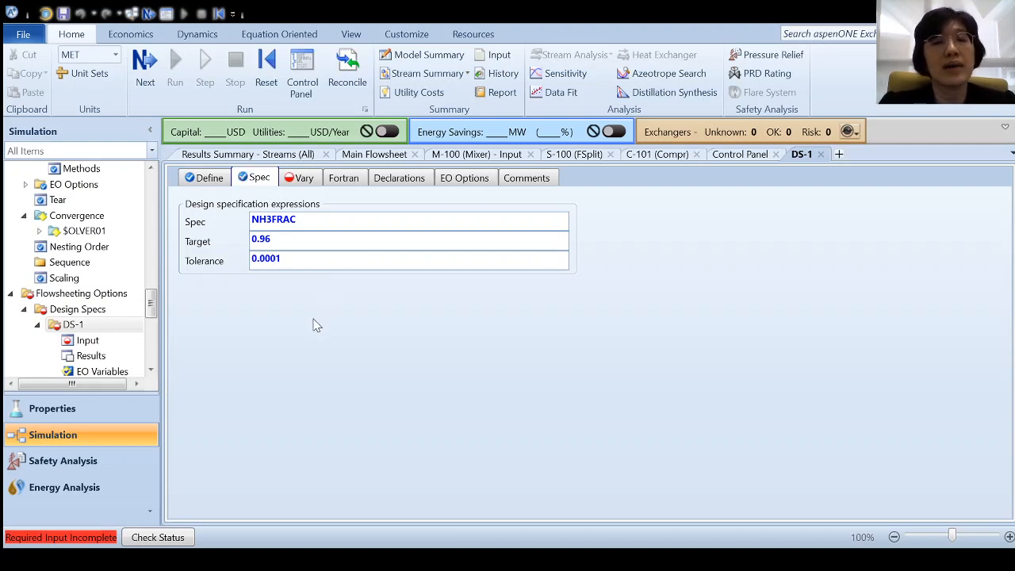
- Make the DS-1 manipulated variable the FLOW/FRAC split fraction of S-100 for stream PURGE
{"action": "left_click", "coordinate": [305, 181]}
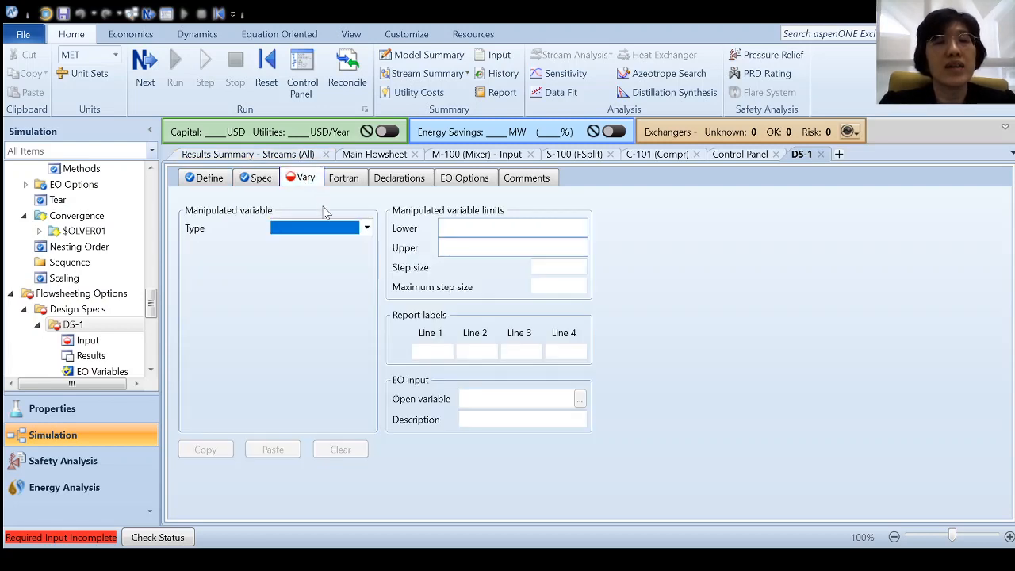
{"action": "left_click", "coordinate": [327, 293]}
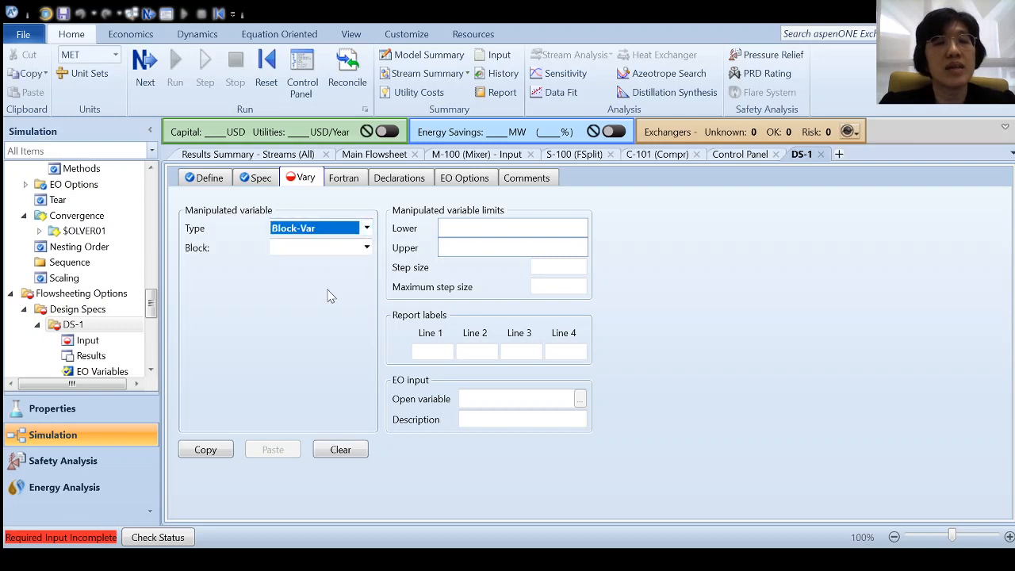
{"action": "left_click", "coordinate": [367, 249]}
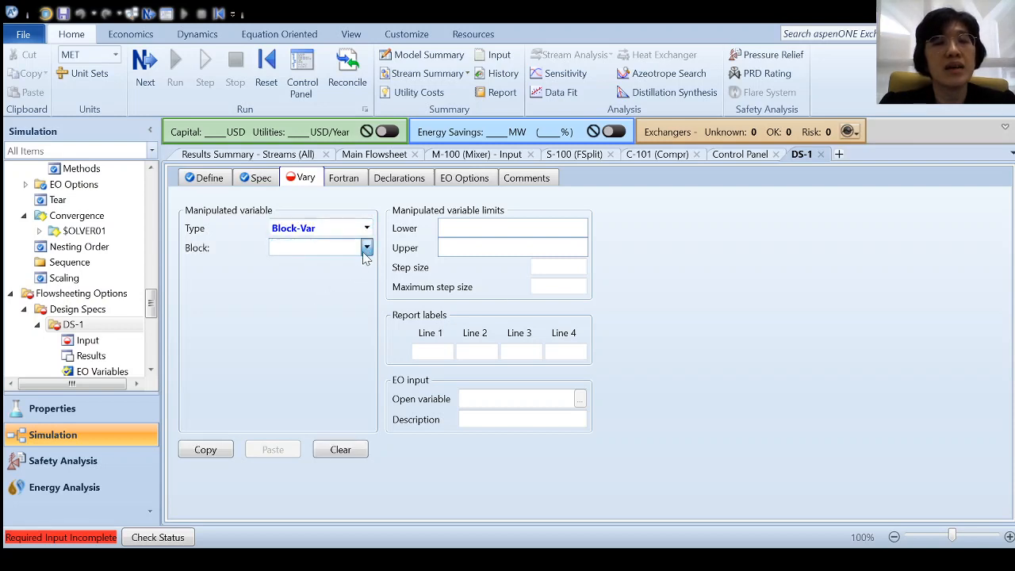
{"action": "left_click", "coordinate": [325, 376]}
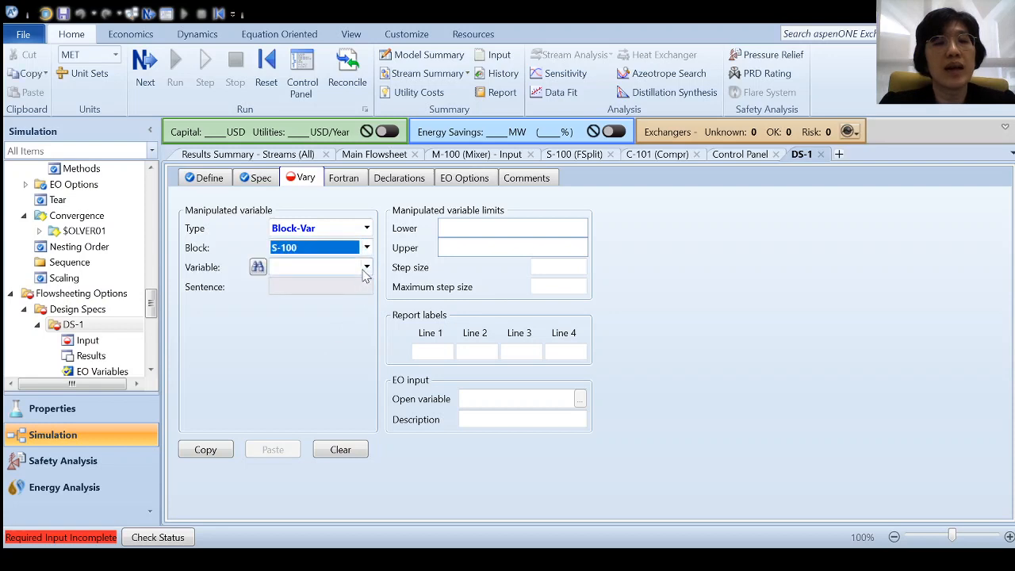
{"action": "left_click", "coordinate": [366, 267]}
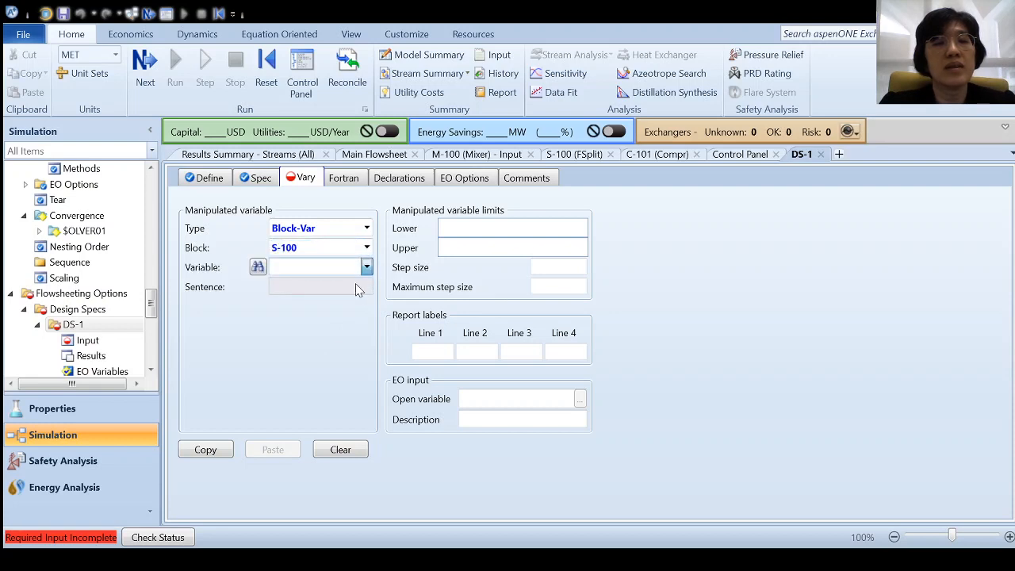
{"action": "left_click", "coordinate": [356, 285]}
{"action": "left_click", "coordinate": [343, 307]}
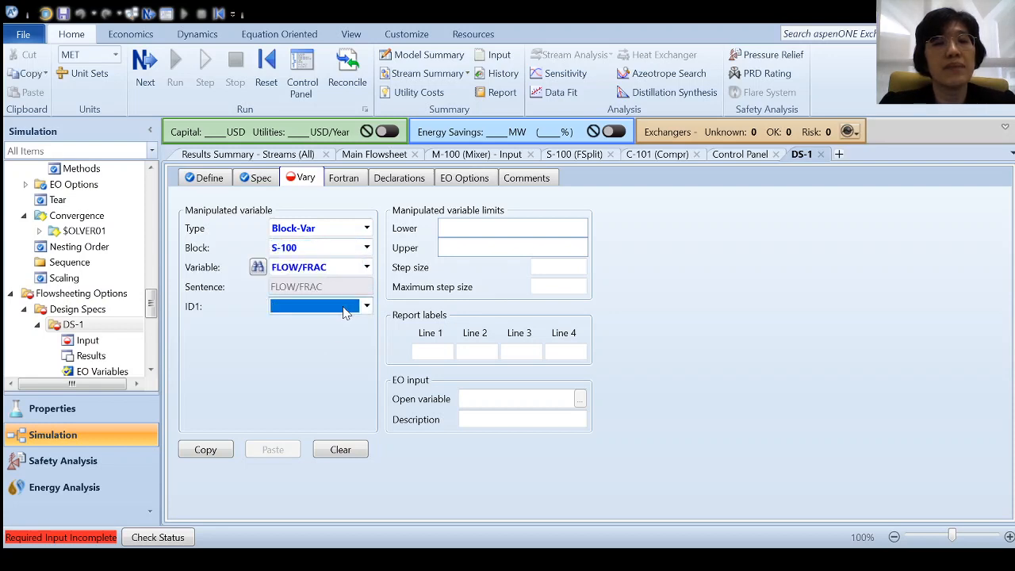
{"action": "left_click", "coordinate": [334, 326]}
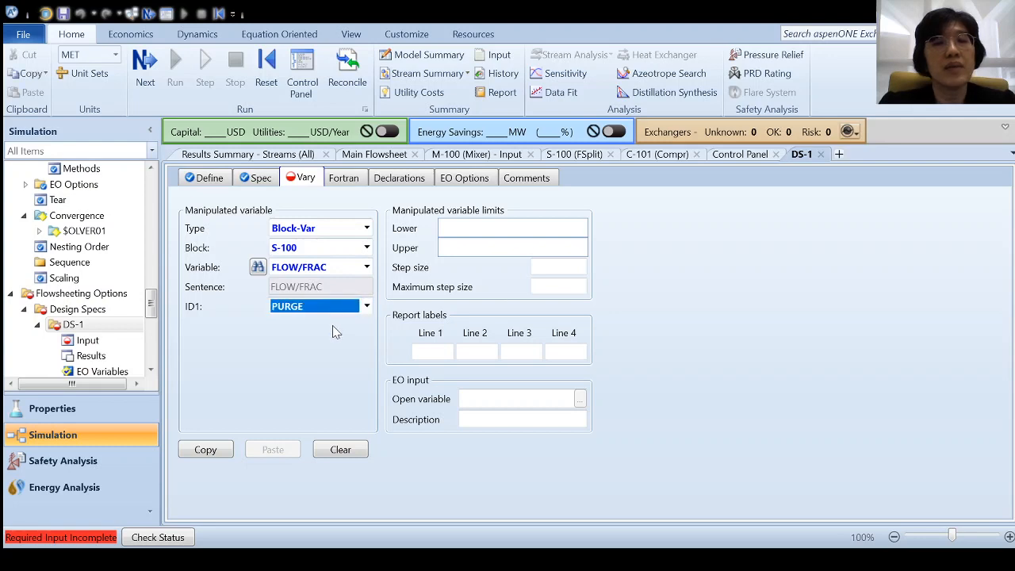
- Set vary limits 0.01 to 1 with step size 0.001, then run the simulation
{"action": "left_click", "coordinate": [495, 233]}
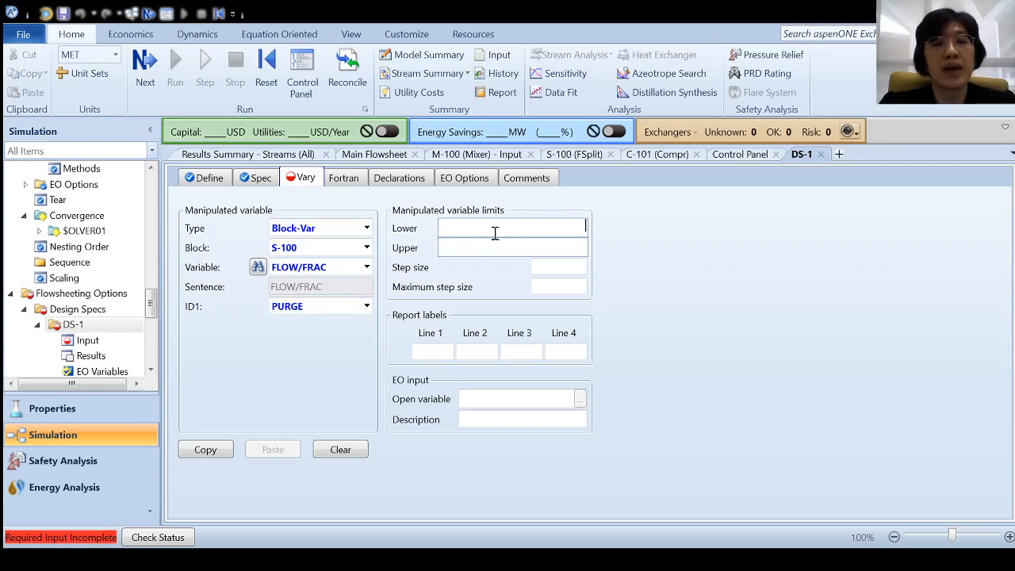
{"action": "type", "text": "0.01"}
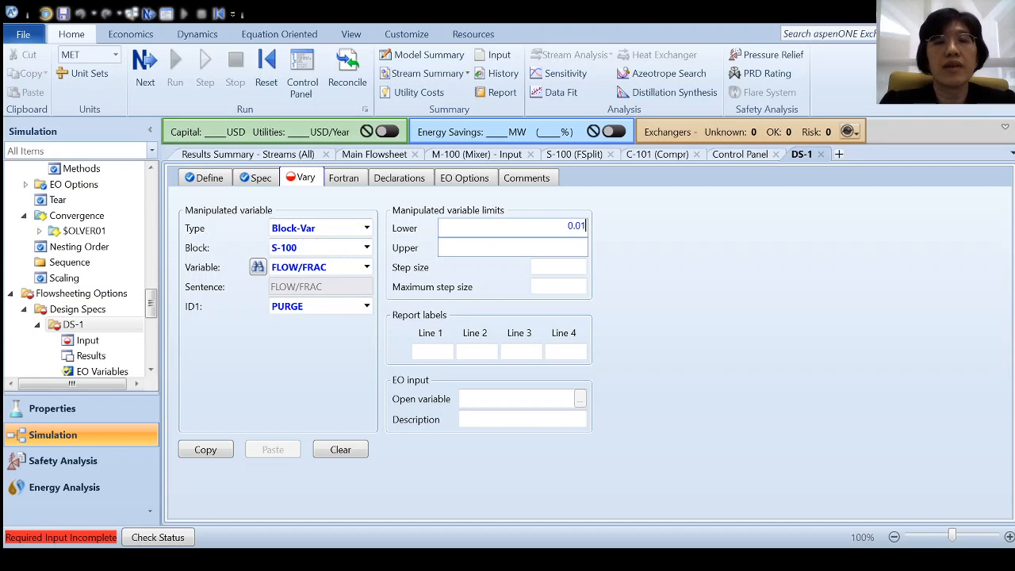
{"action": "left_click", "coordinate": [475, 251]}
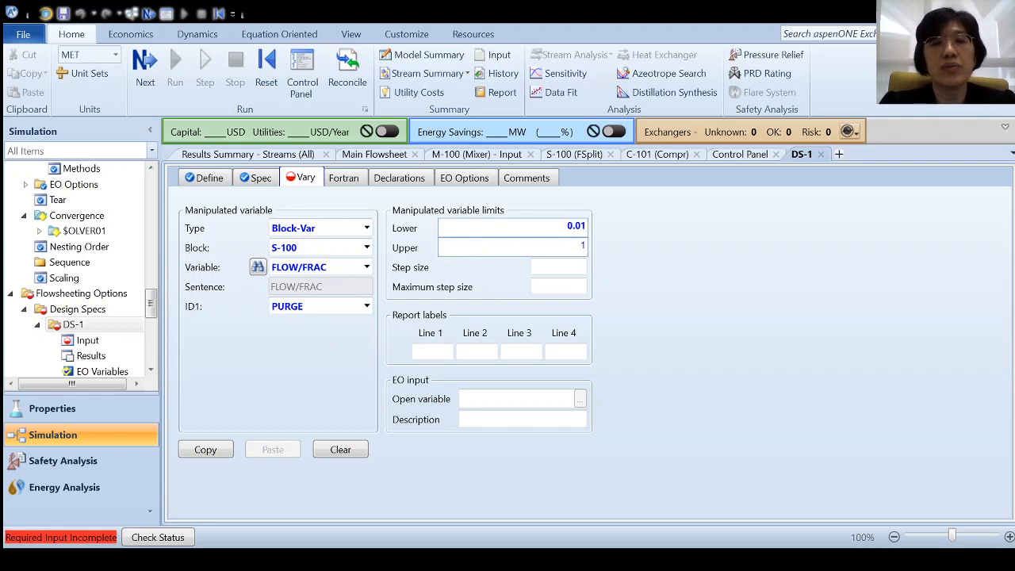
{"action": "key", "text": "Return"}
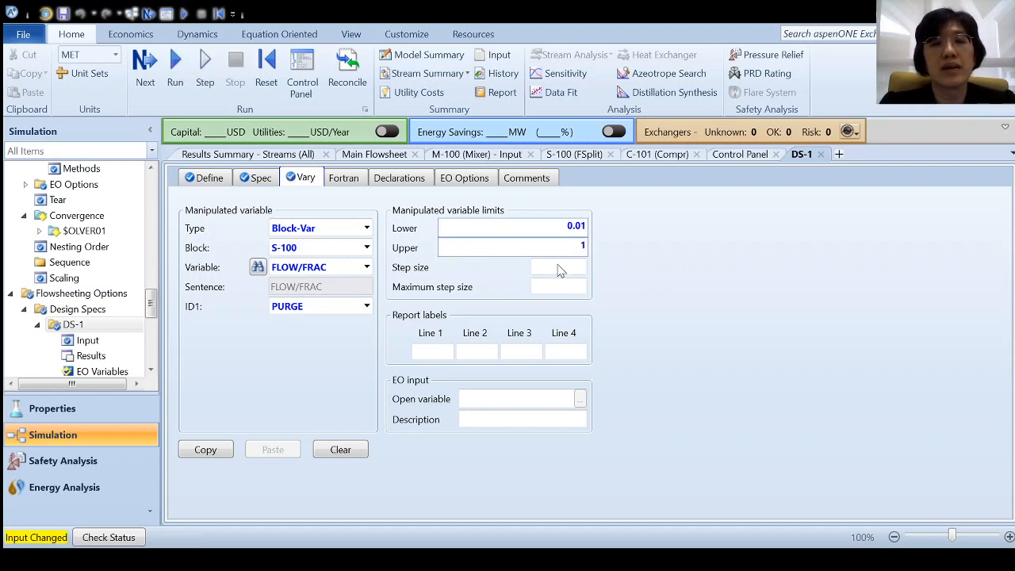
{"action": "left_click", "coordinate": [557, 270]}
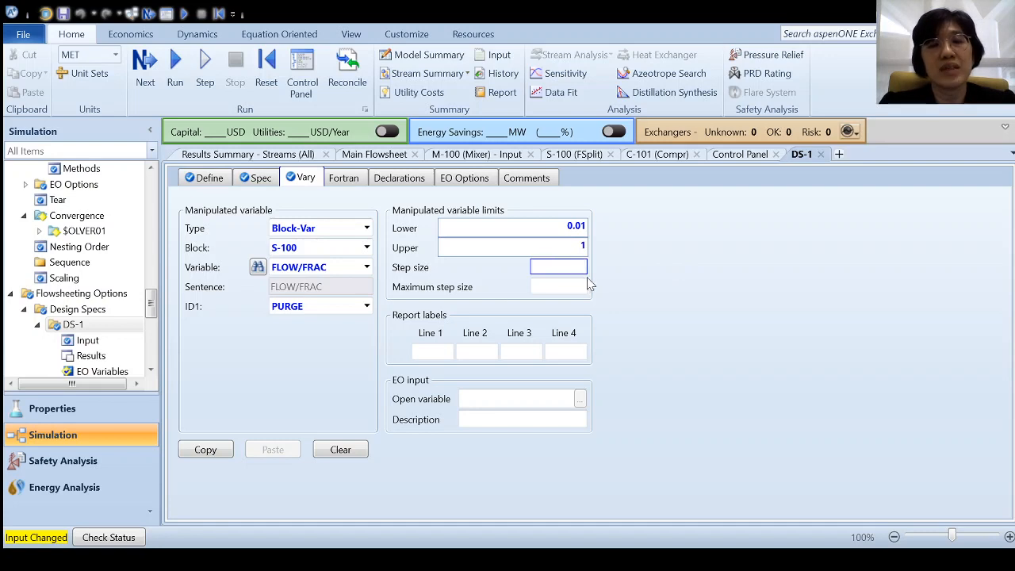
{"action": "left_click", "coordinate": [673, 258]}
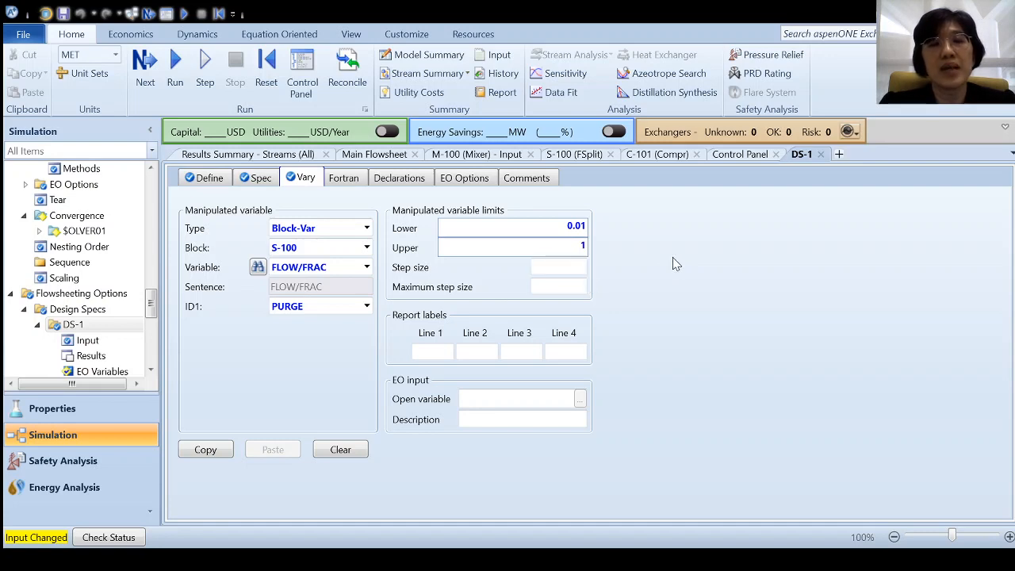
{"action": "left_click", "coordinate": [558, 269]}
{"action": "type", "text": "0.001"}
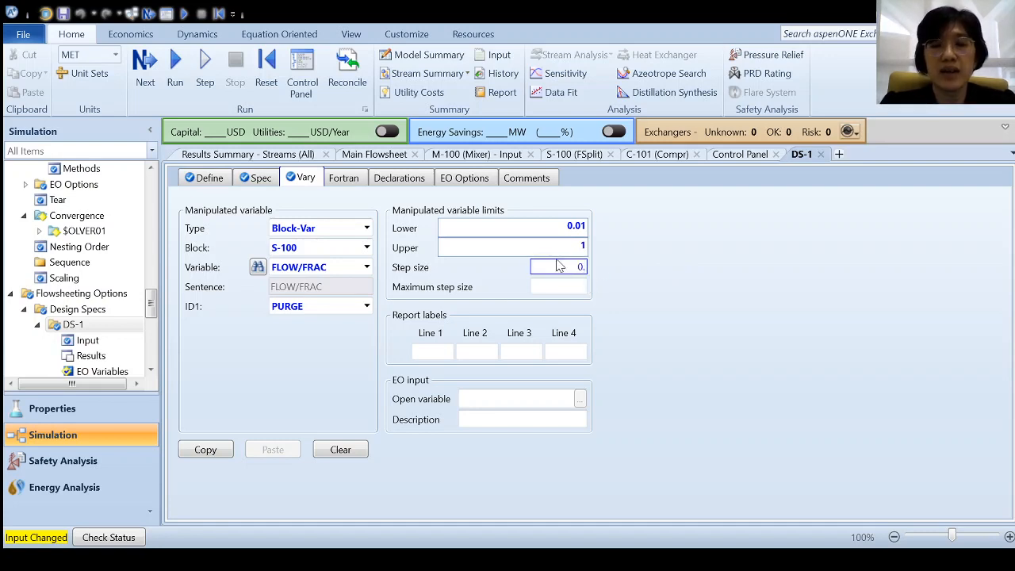
{"action": "left_click", "coordinate": [687, 260]}
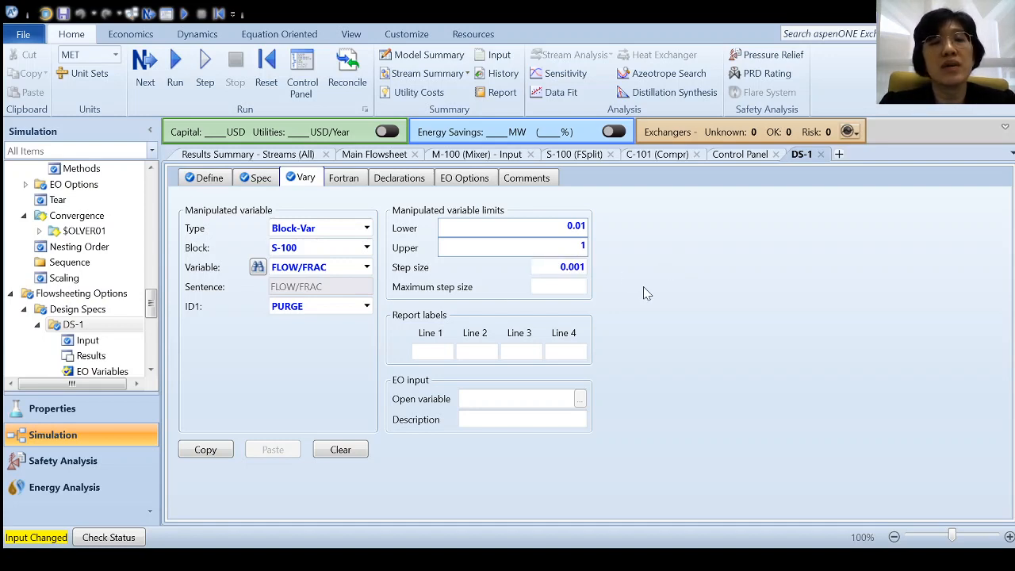
{"action": "left_click", "coordinate": [176, 77]}
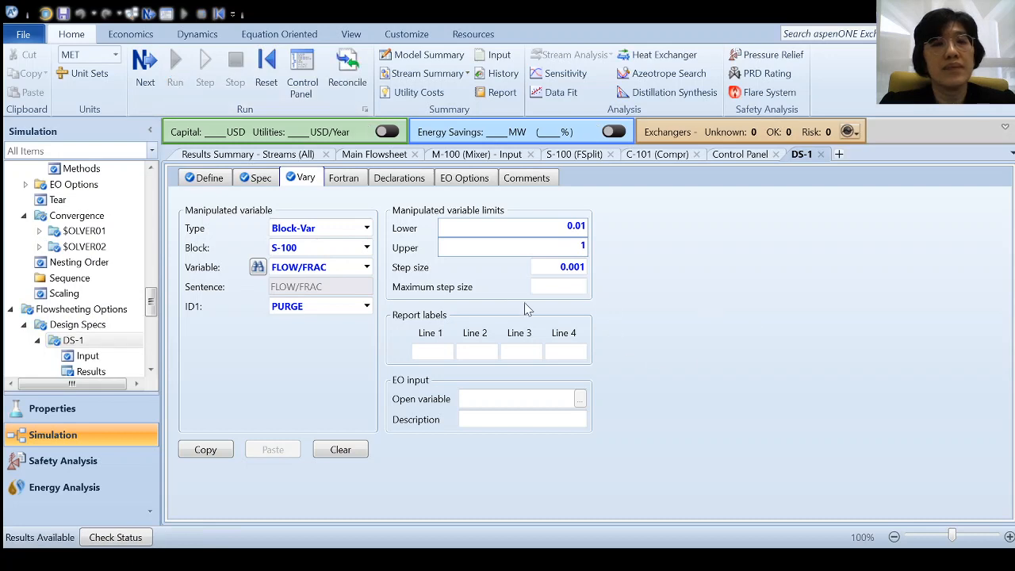
{"action": "scroll", "coordinate": [108, 307], "scroll_direction": "down", "scroll_amount": 2}
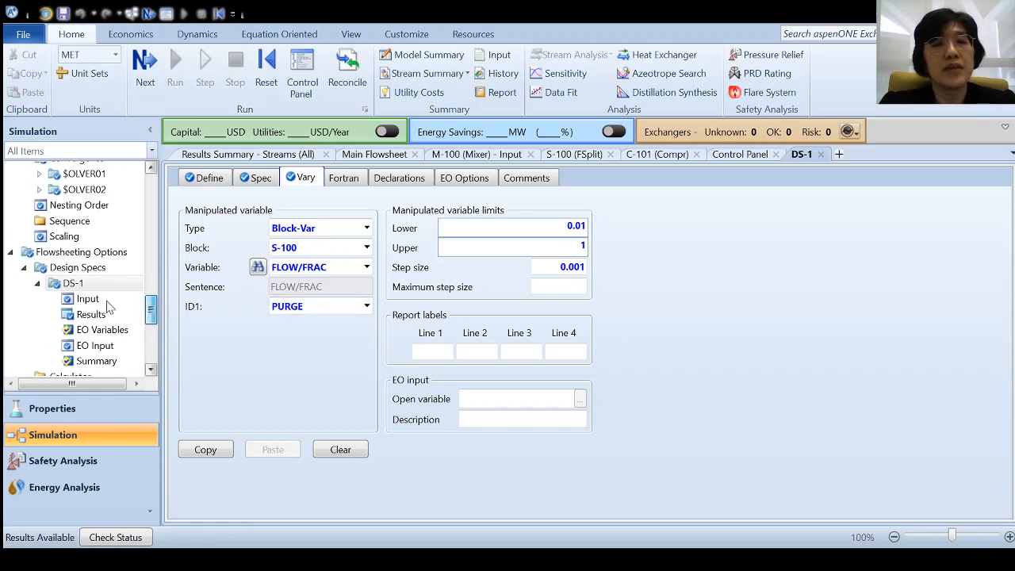
- Check DS-1 results (purge fraction 0.0248431, NH3FRAC 0.959988), then deactivate DS-1
{"action": "left_click", "coordinate": [109, 314]}
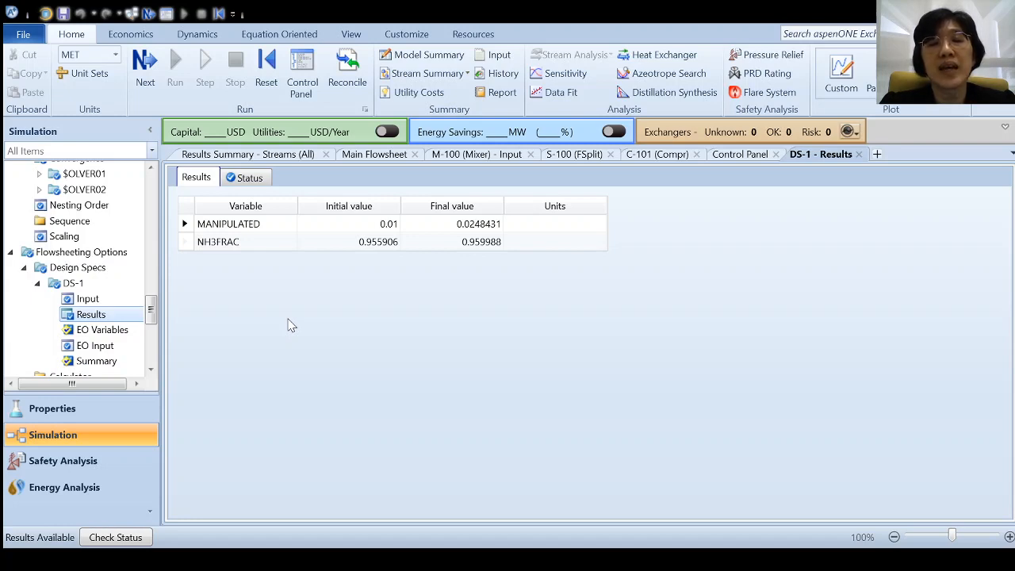
{"action": "left_click", "coordinate": [92, 267]}
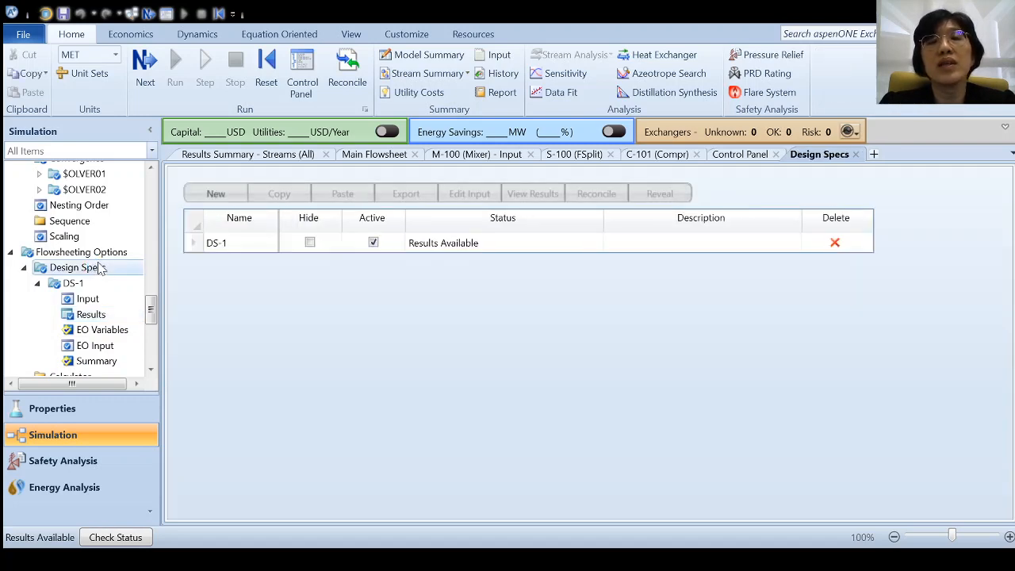
{"action": "left_click", "coordinate": [373, 242]}
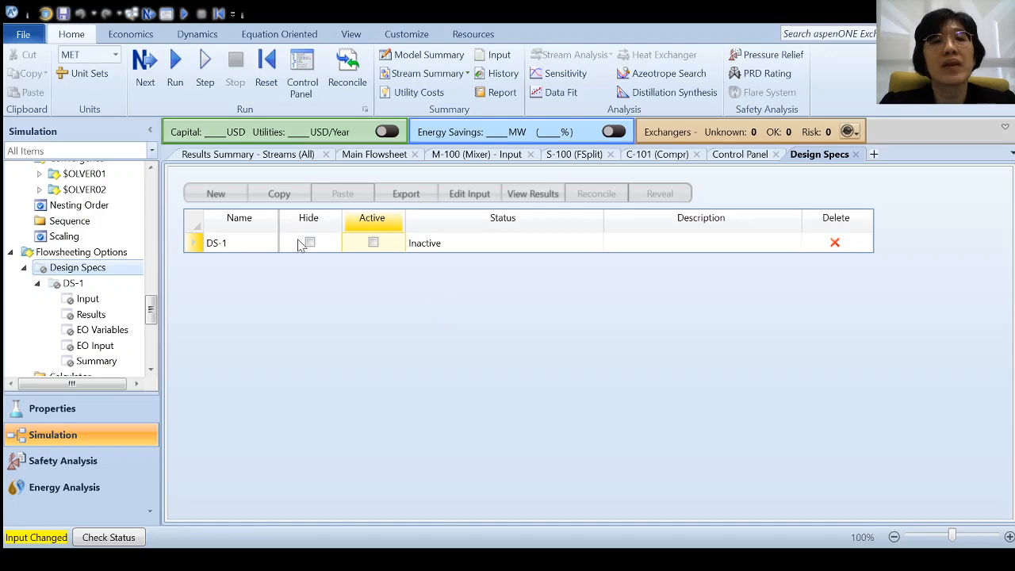
- Open Model Analysis Tools to list Sensitivity, Optimization, Constraint and Data Fit
{"action": "left_click_drag", "start_coordinate": [150, 311], "coordinate": [155, 334]}
{"action": "double_click", "coordinate": [126, 296]}
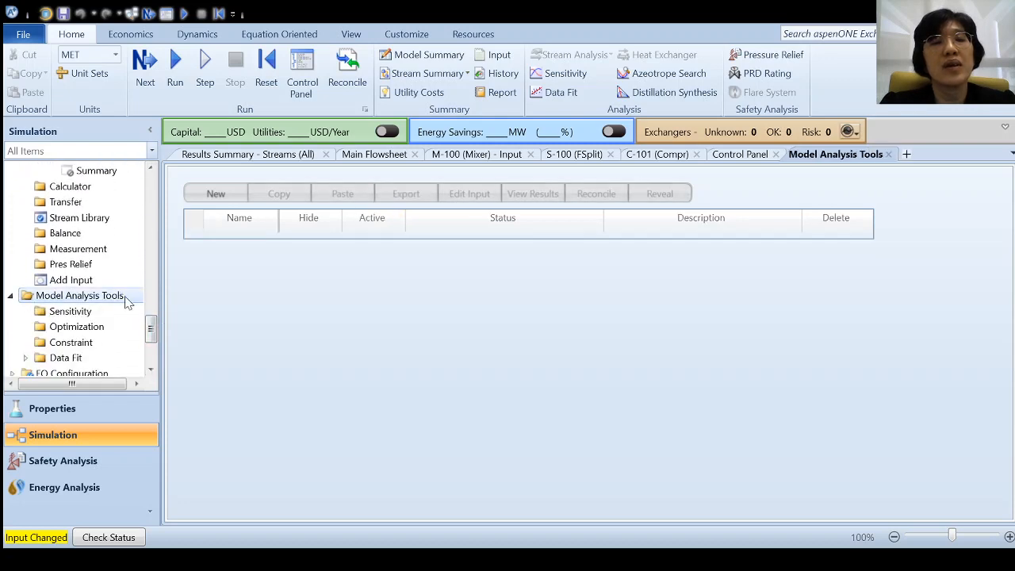
- Create sensitivity S-1 with the E-101 block temperature as its manipulated variable
{"action": "left_click", "coordinate": [89, 315]}
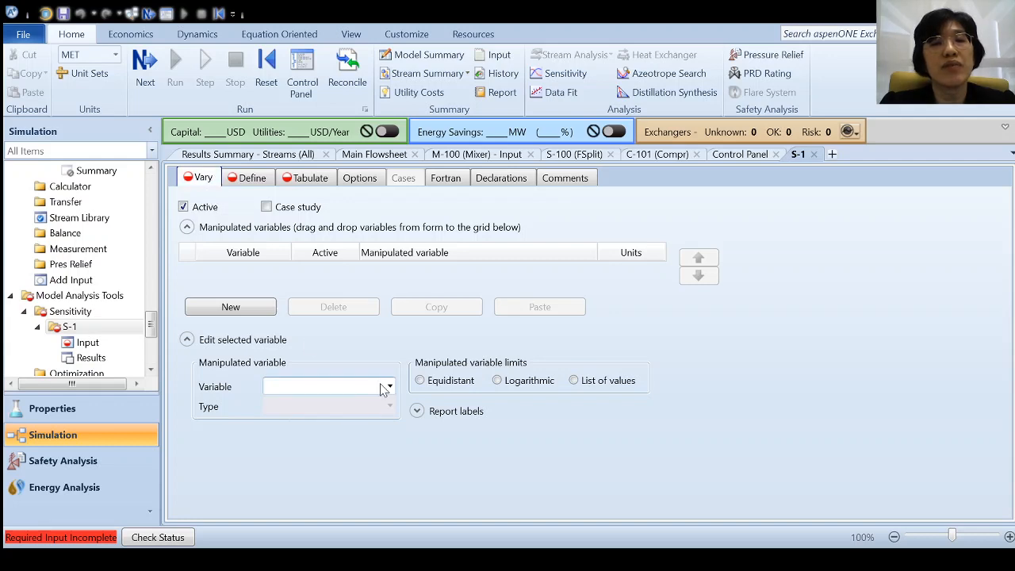
{"action": "left_click", "coordinate": [242, 311]}
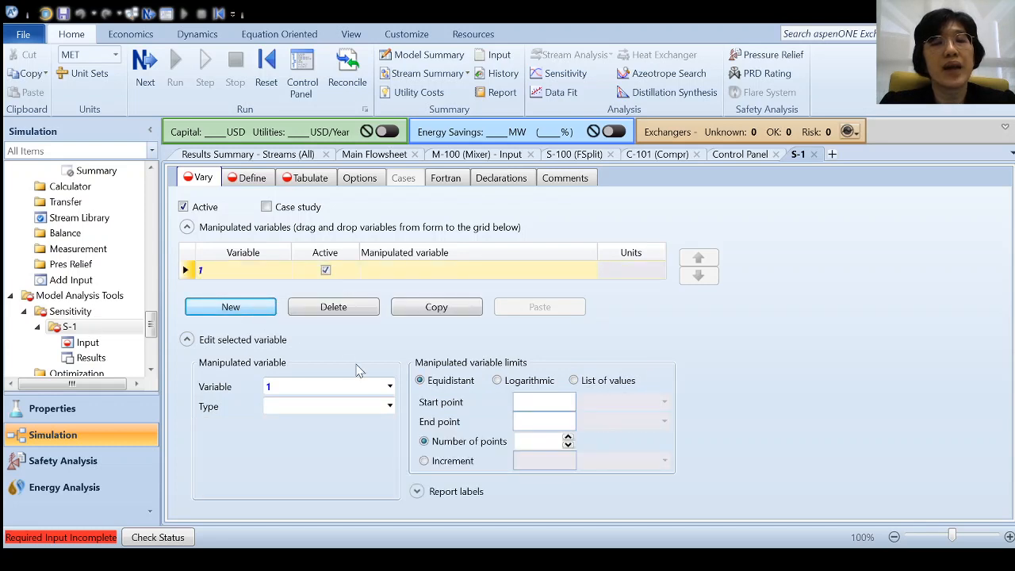
{"action": "left_click", "coordinate": [391, 410]}
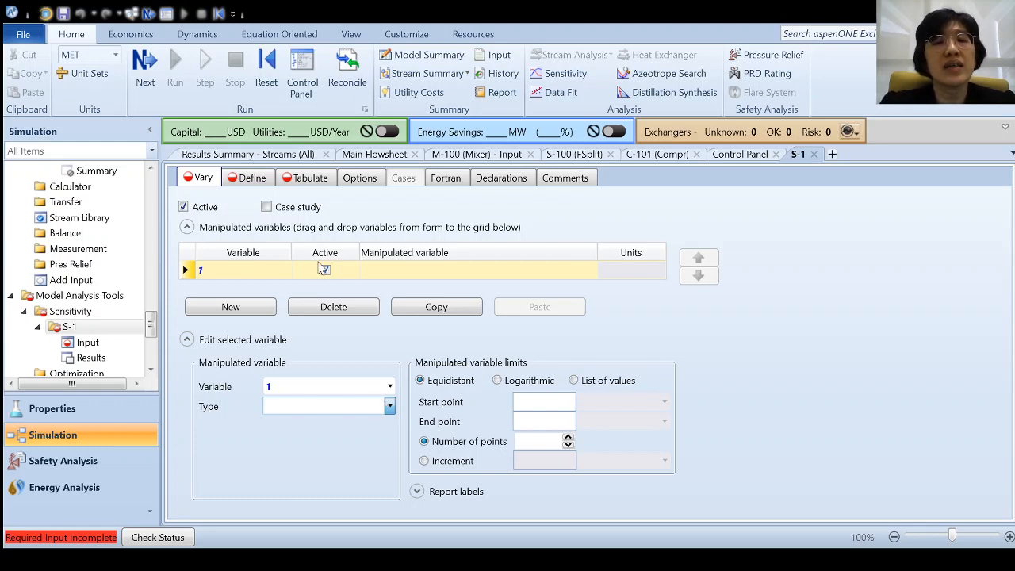
{"action": "left_click", "coordinate": [324, 202]}
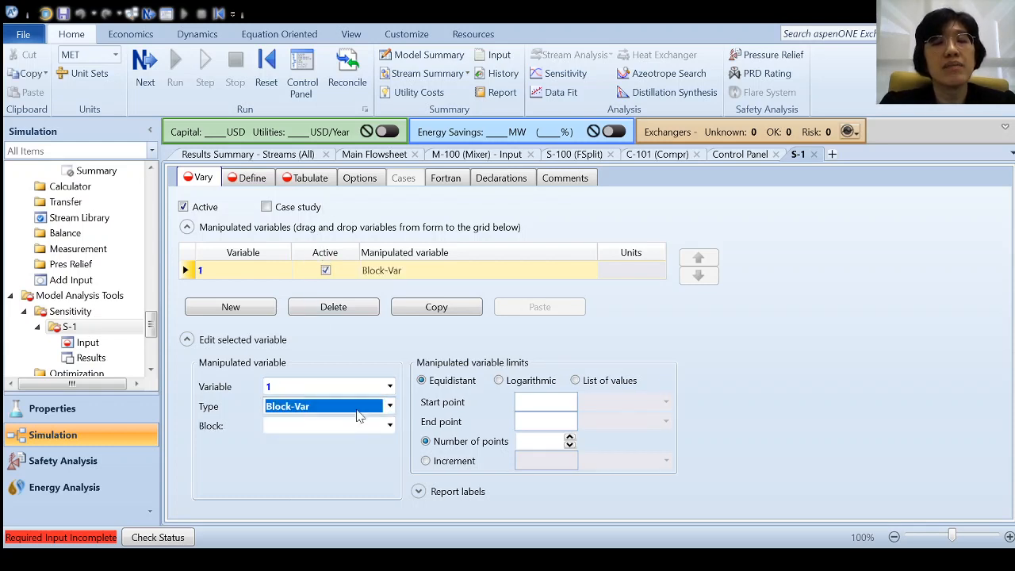
{"action": "left_click", "coordinate": [373, 428]}
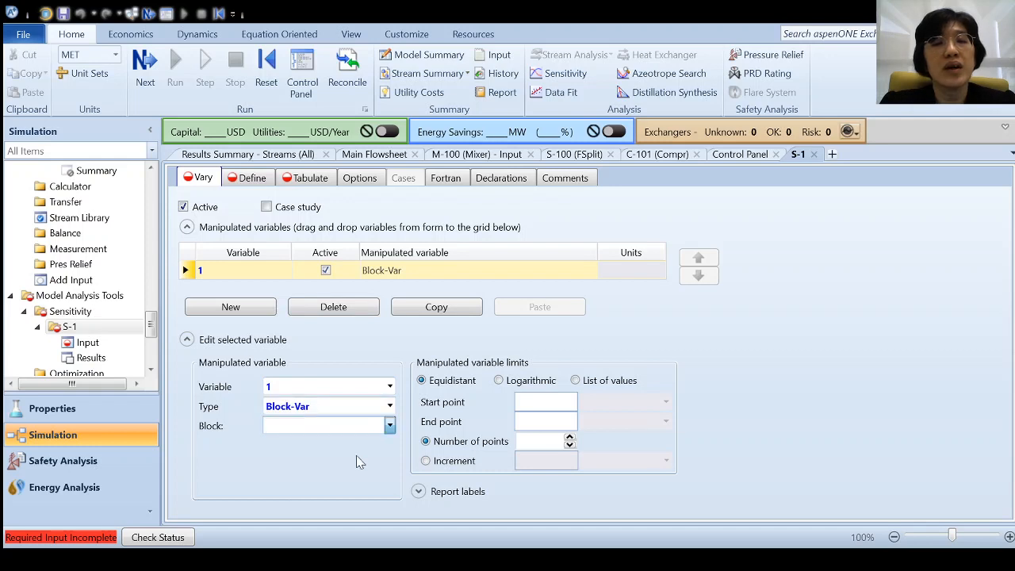
{"action": "left_click", "coordinate": [345, 495]}
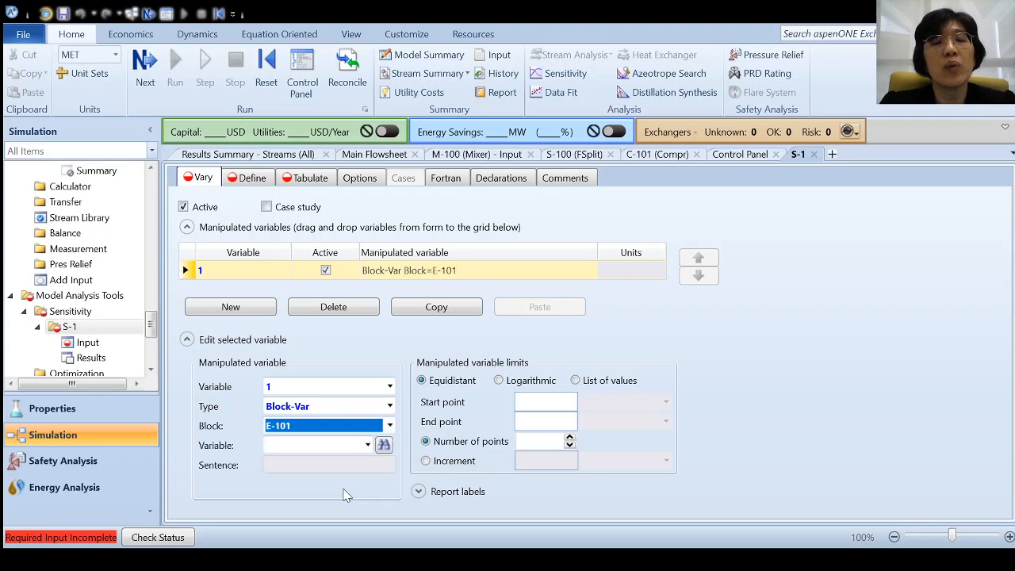
{"action": "left_click", "coordinate": [366, 448]}
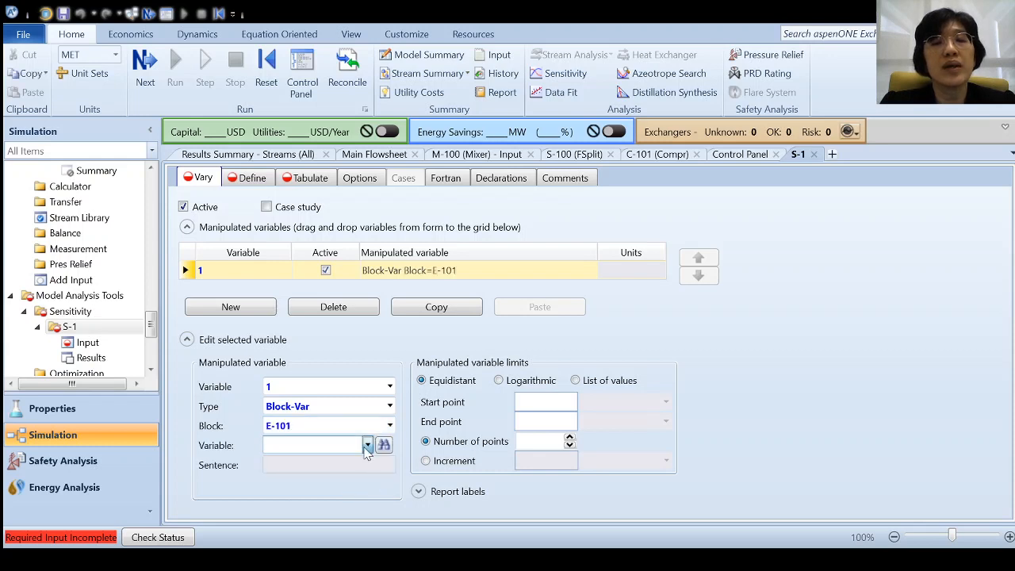
{"action": "left_click", "coordinate": [341, 401]}
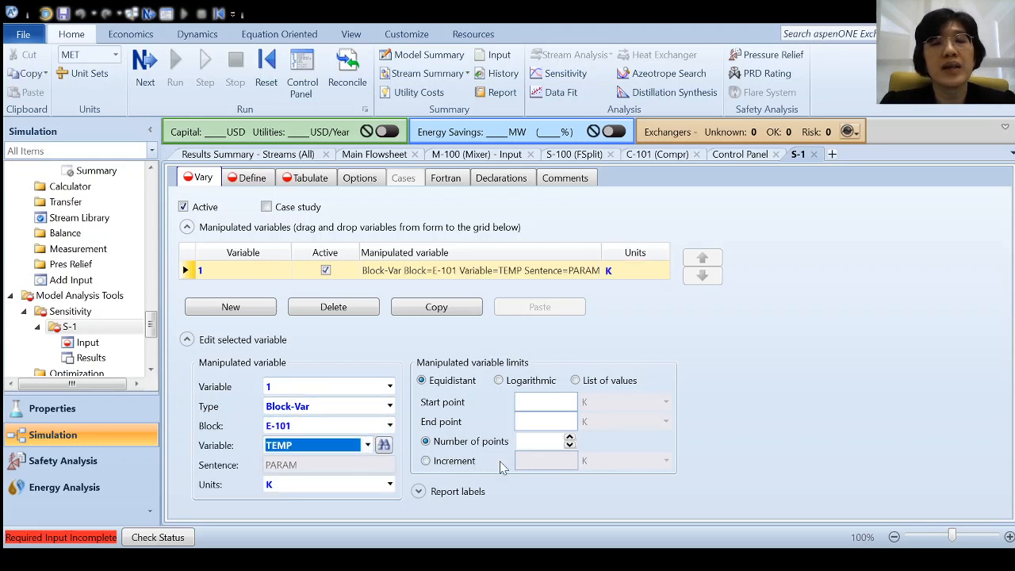
- Vary the E-101 temperature from 300 to 350 K over 10 equidistant points
{"action": "left_click", "coordinate": [549, 411]}
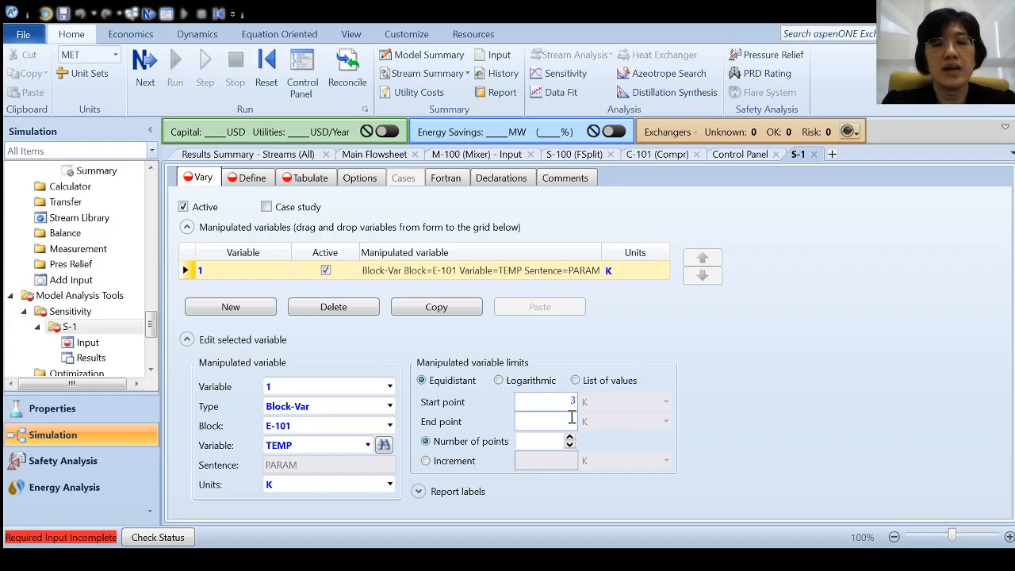
{"action": "type", "text": "00"}
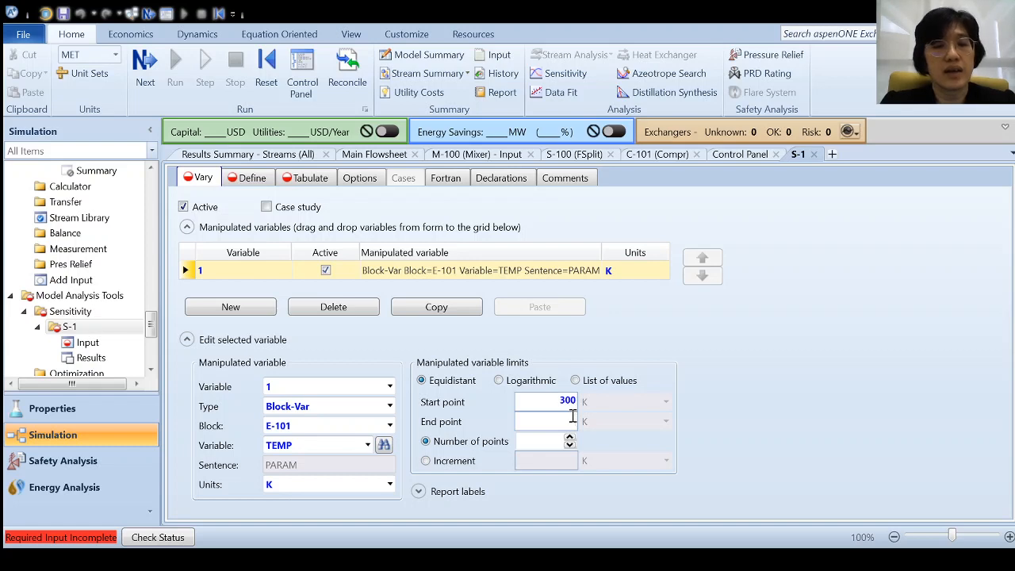
{"action": "left_click", "coordinate": [573, 420]}
{"action": "type", "text": "350"}
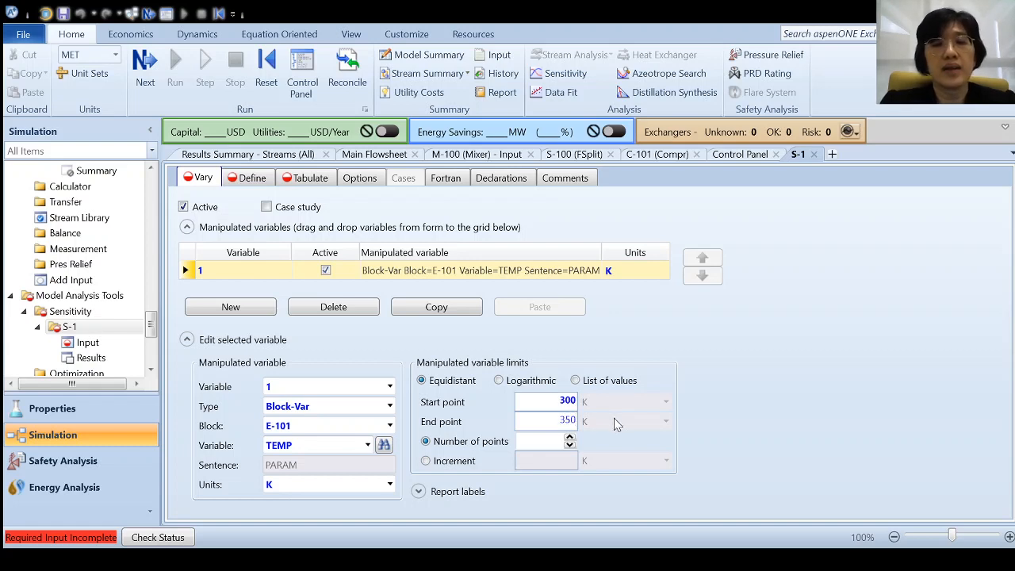
{"action": "left_click", "coordinate": [529, 441]}
{"action": "type", "text": "10"}
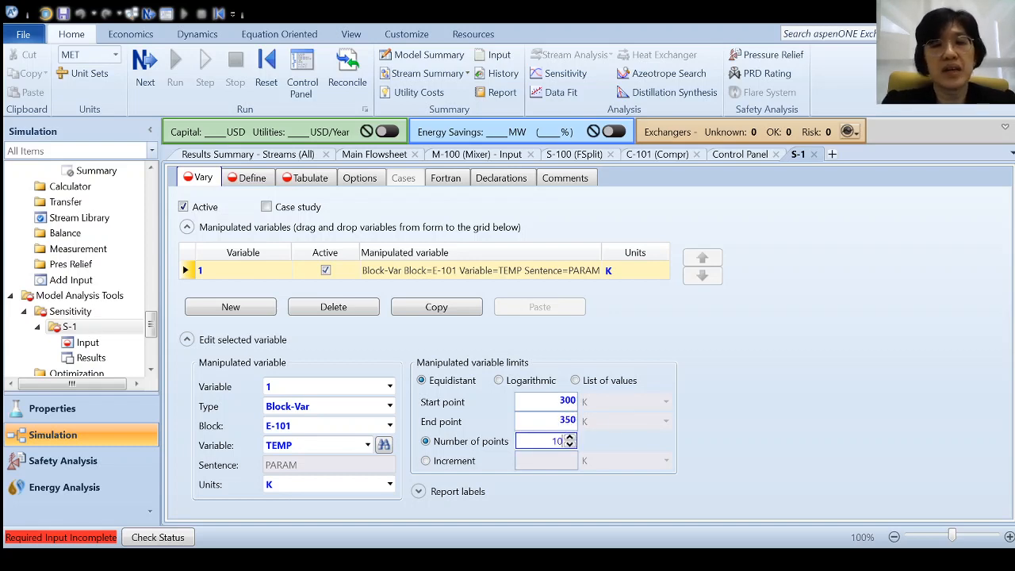
{"action": "left_click", "coordinate": [742, 380]}
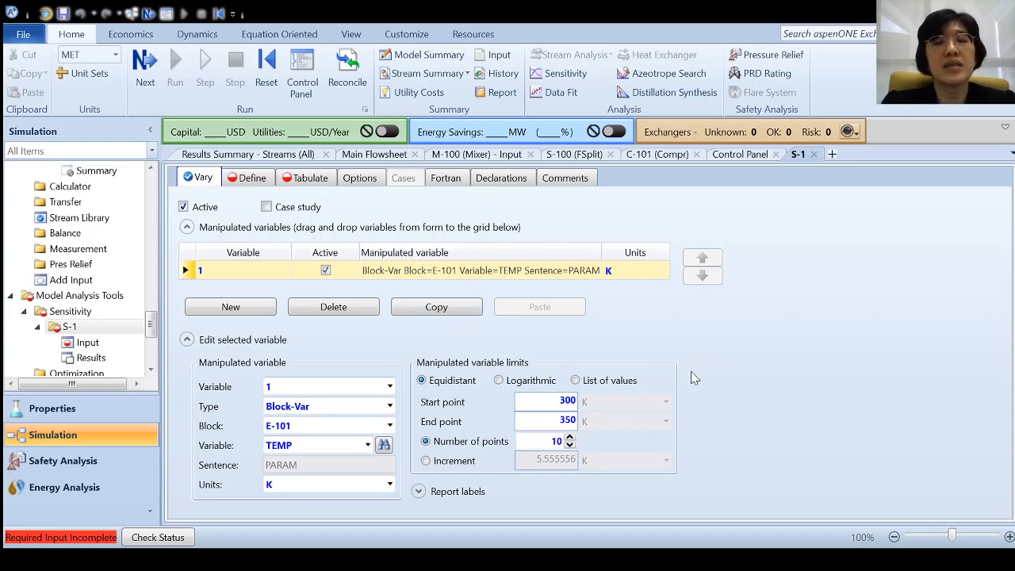
- Add S-1 sampled variable NH3FRAC as the NH3 mole fraction in stream LIQ-NH3
{"action": "left_click", "coordinate": [252, 179]}
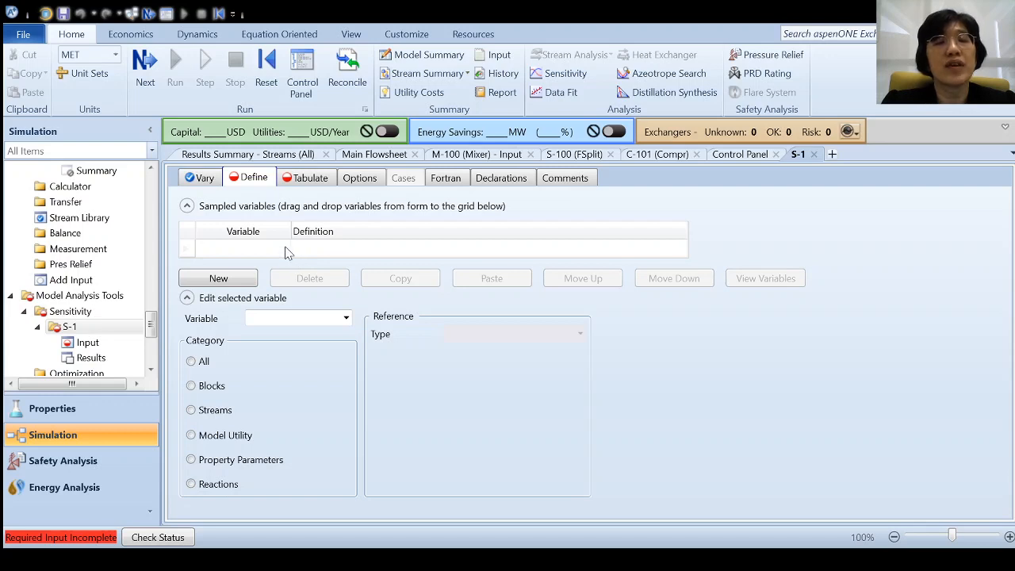
{"action": "left_click", "coordinate": [225, 281]}
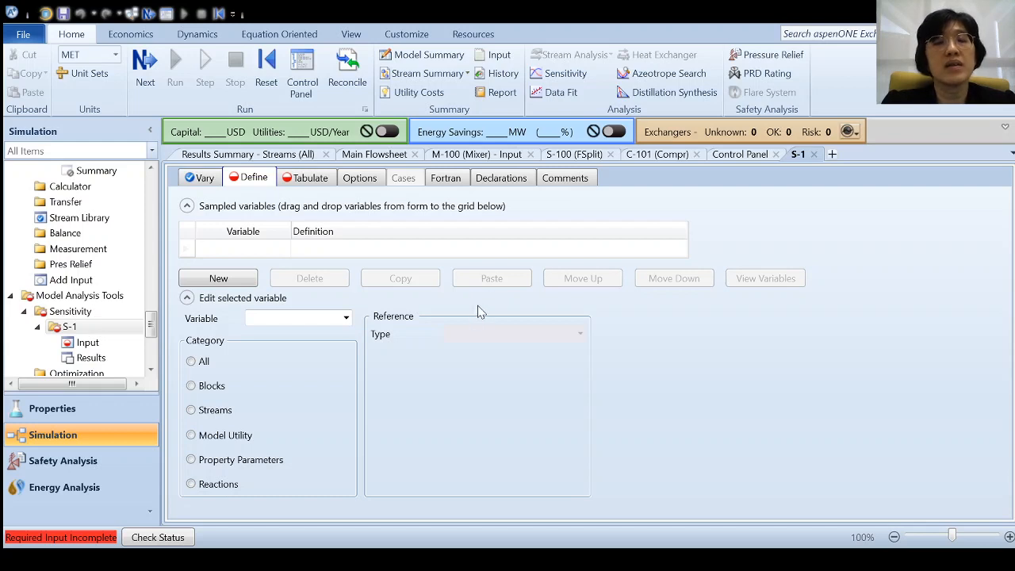
{"action": "type", "text": "NH3FRAC"}
{"action": "left_click", "coordinate": [478, 306]}
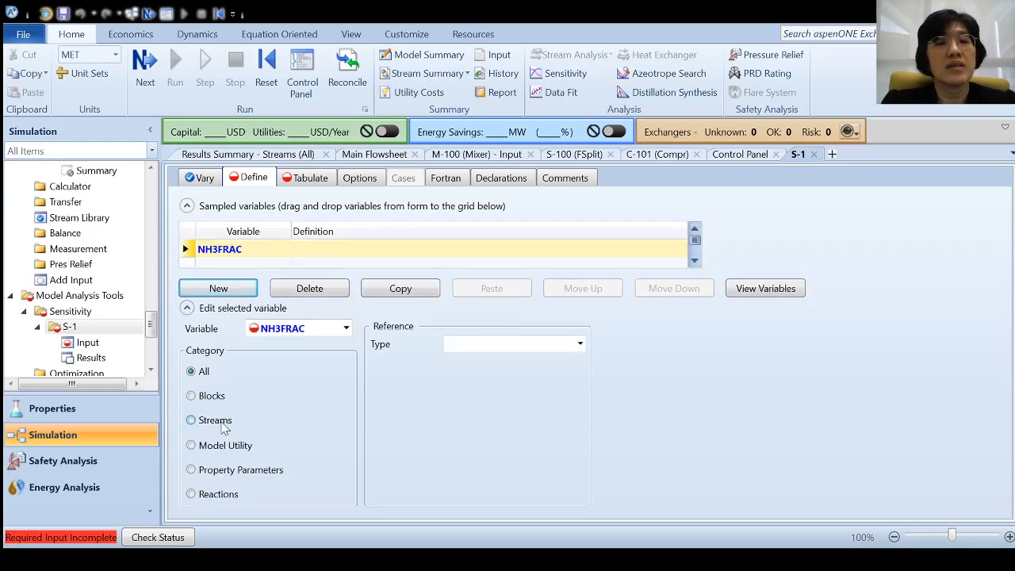
{"action": "left_click", "coordinate": [222, 422]}
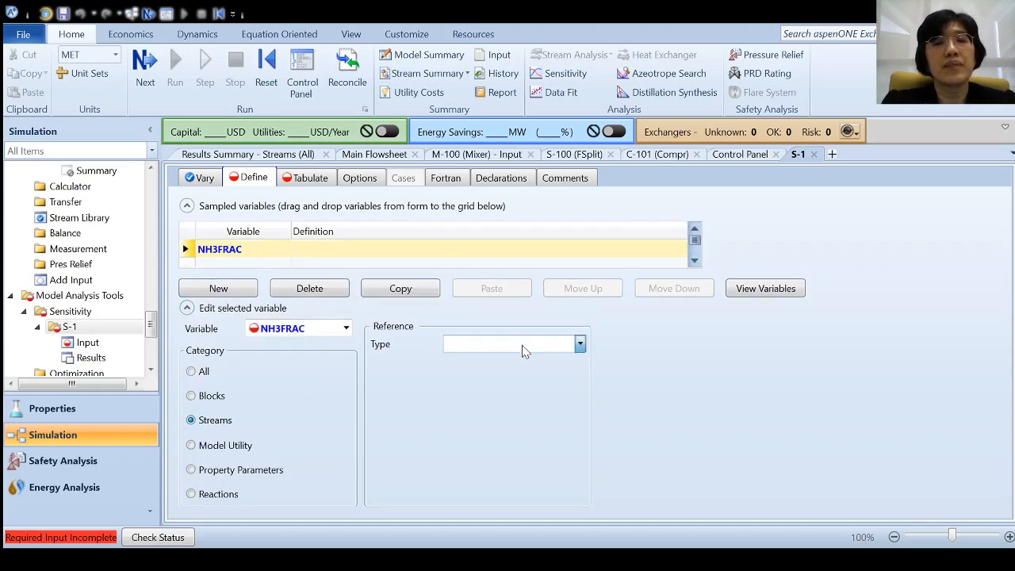
{"action": "left_click", "coordinate": [506, 183]}
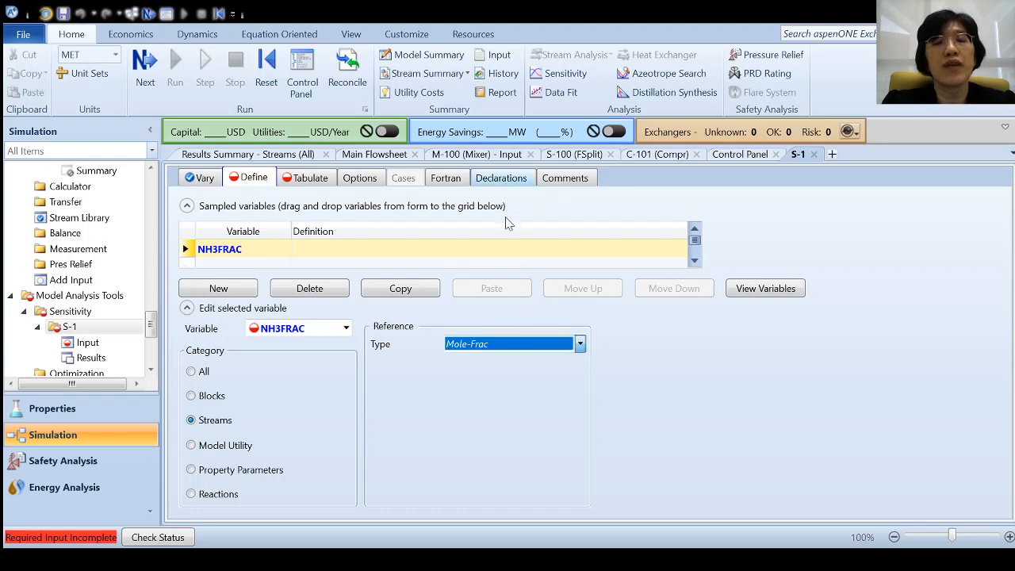
{"action": "left_click", "coordinate": [505, 366]}
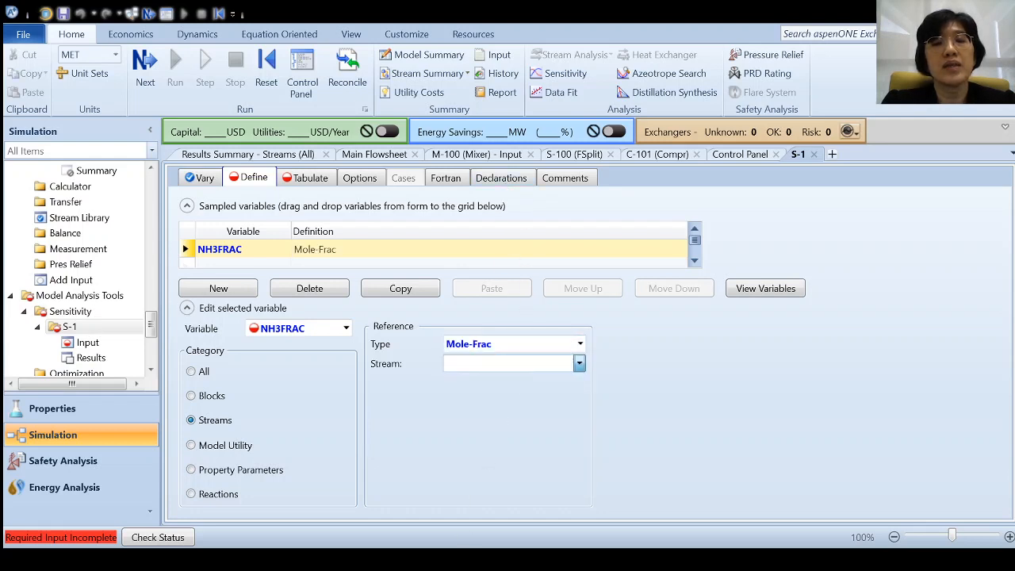
{"action": "left_click", "coordinate": [481, 386]}
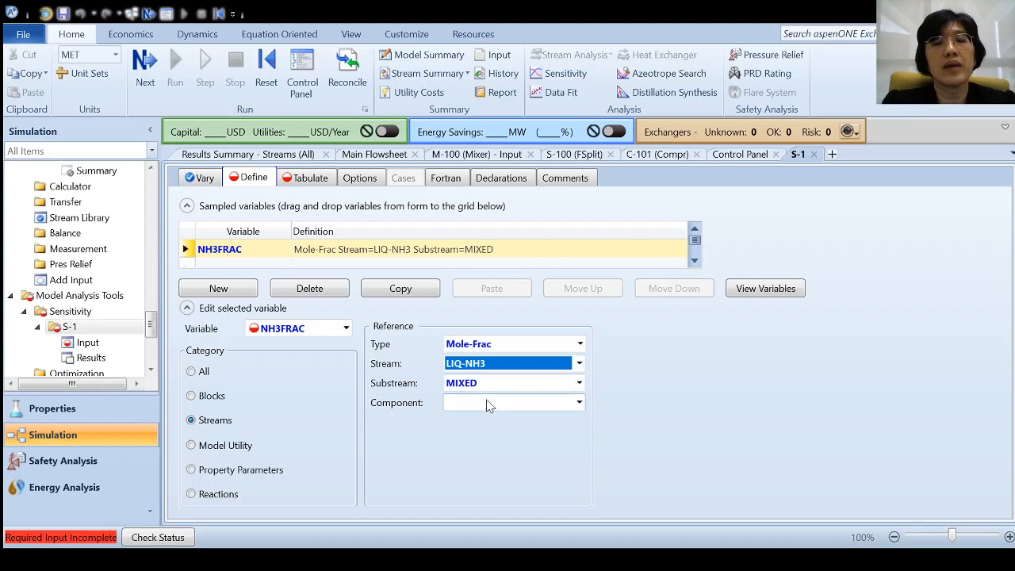
{"action": "left_click", "coordinate": [489, 407]}
{"action": "left_click", "coordinate": [490, 508]}
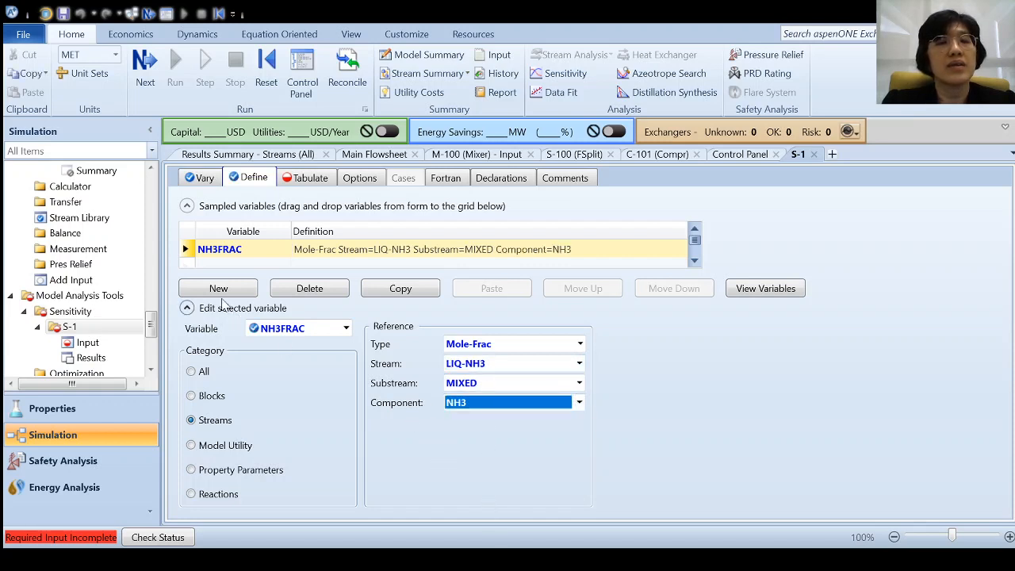
- Add sampled variable NH3FLOW as the NH3 mole flow in stream LIQ-NH3
{"action": "left_click", "coordinate": [221, 289]}
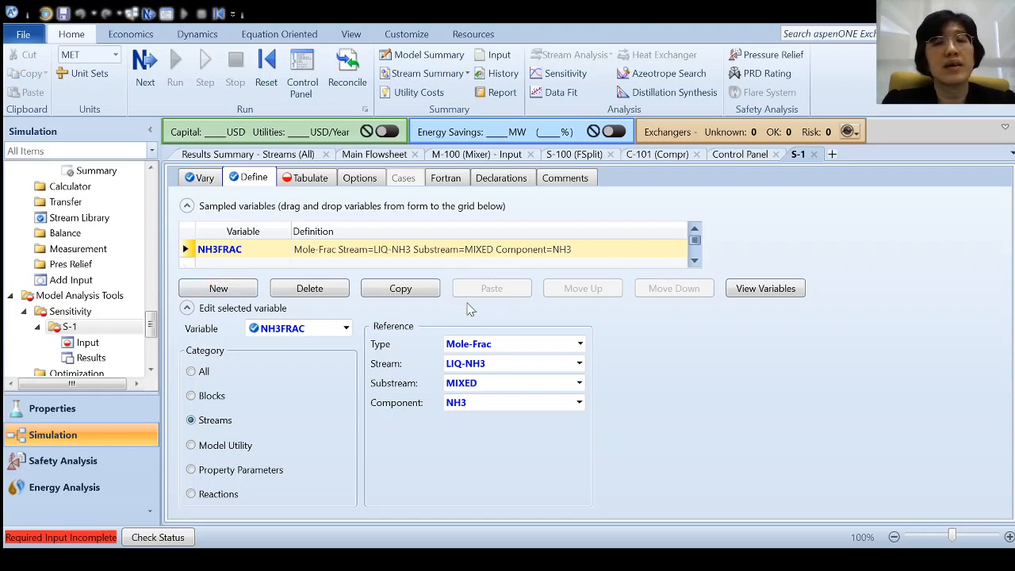
{"action": "left_click", "coordinate": [467, 304]}
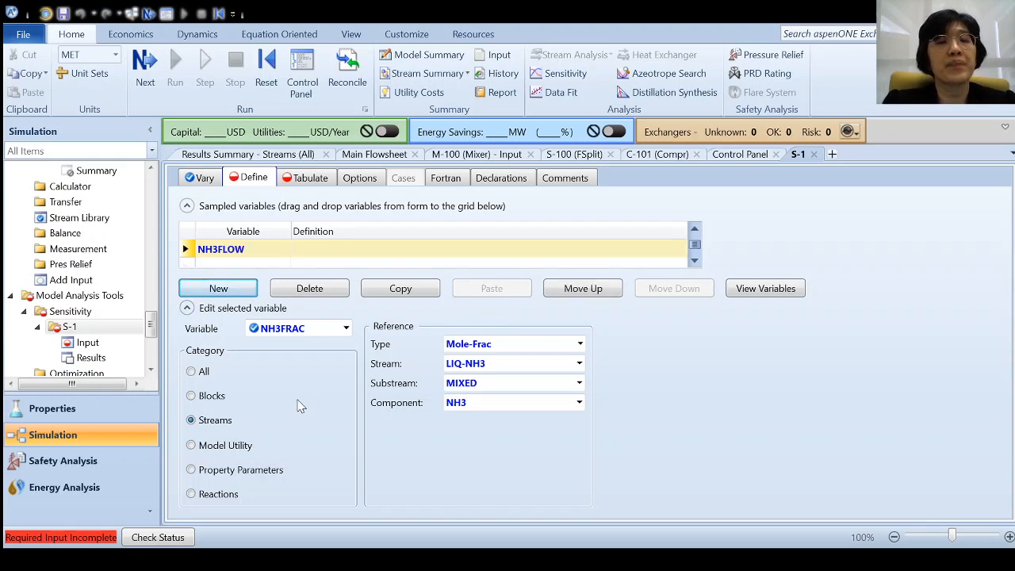
{"action": "left_click", "coordinate": [323, 335]}
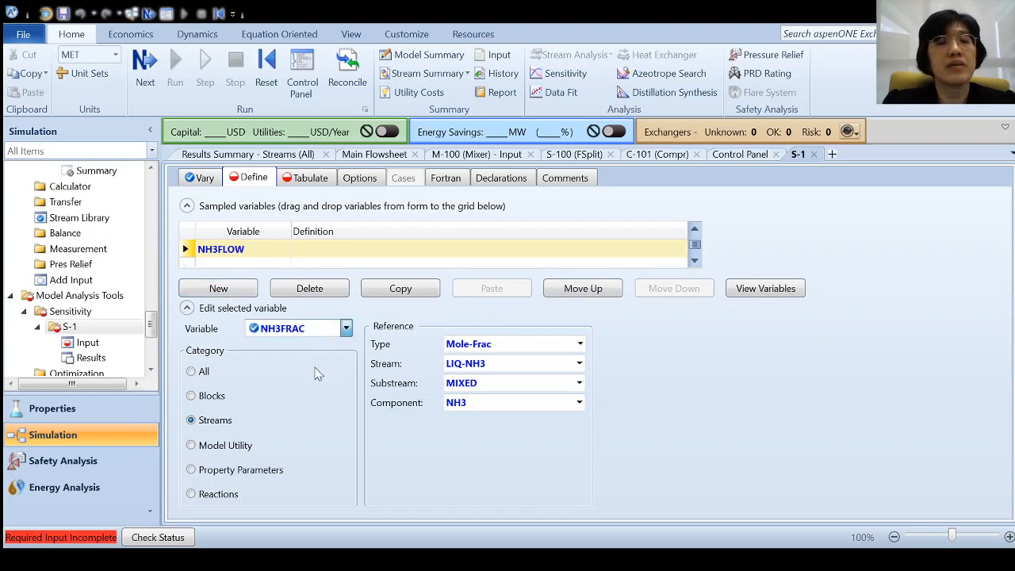
{"action": "left_click", "coordinate": [316, 364]}
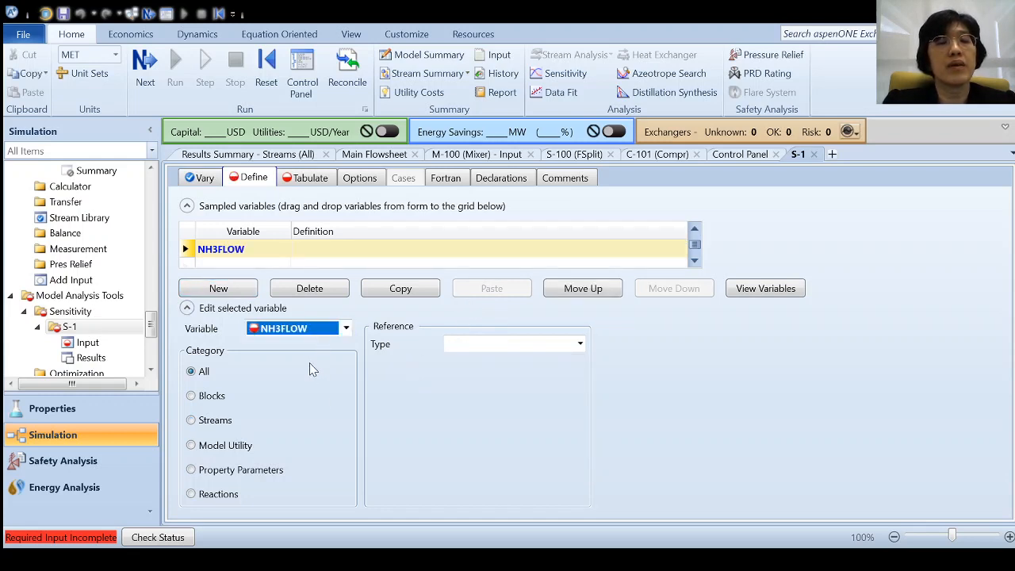
{"action": "left_click", "coordinate": [225, 425]}
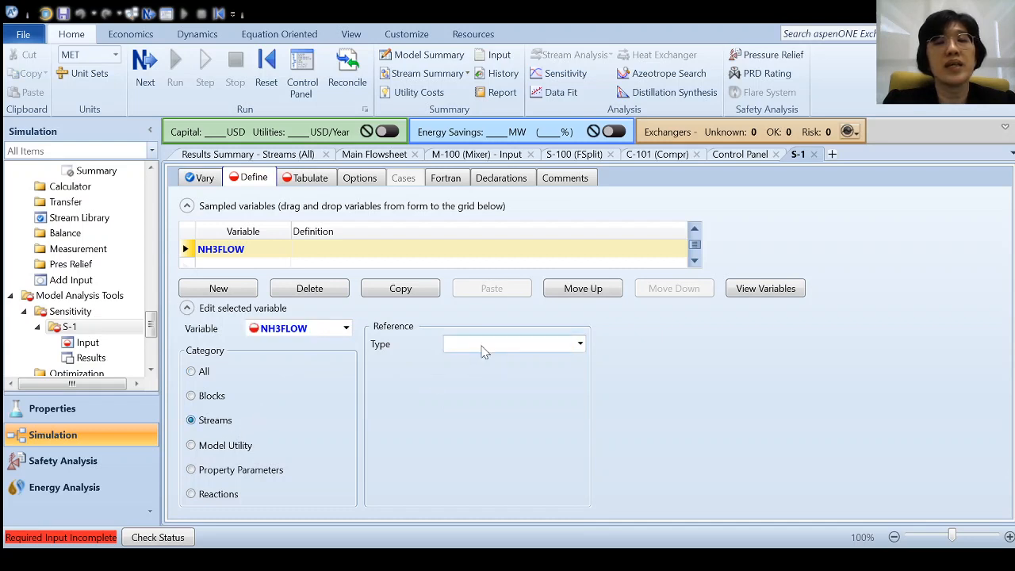
{"action": "left_click", "coordinate": [489, 190]}
{"action": "left_click", "coordinate": [527, 364]}
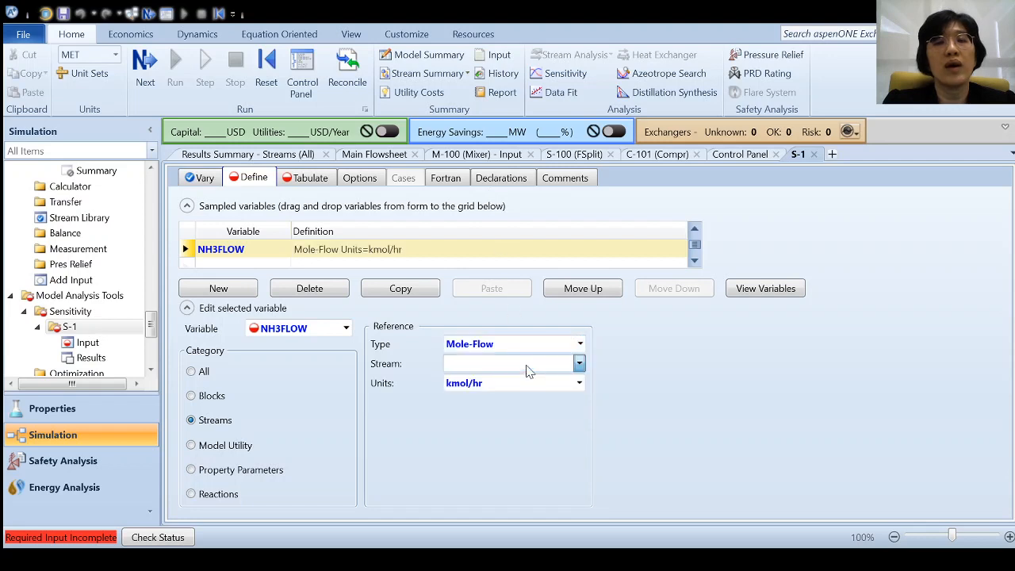
{"action": "left_click", "coordinate": [518, 382]}
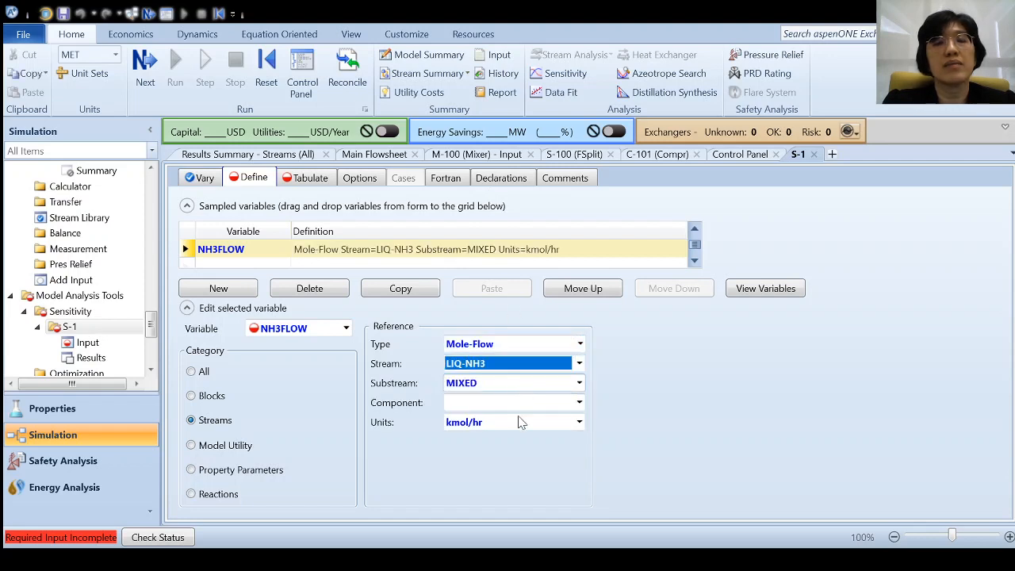
{"action": "left_click", "coordinate": [532, 403]}
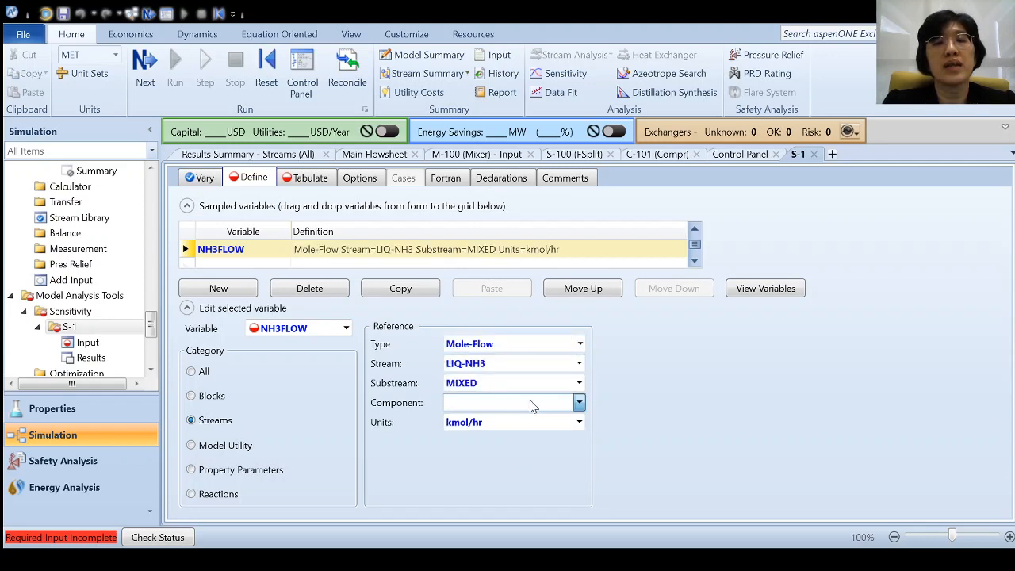
{"action": "left_click", "coordinate": [485, 508]}
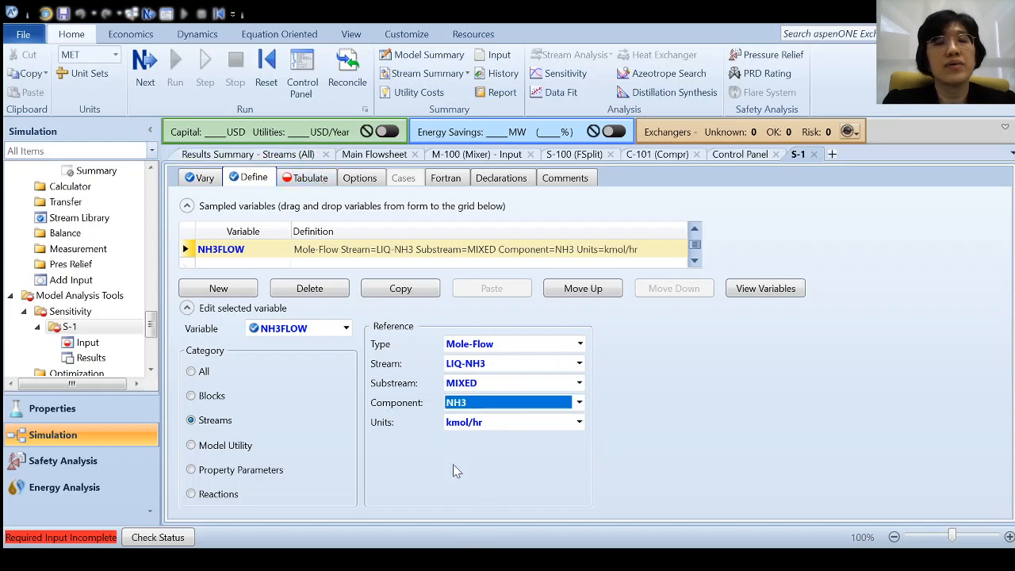
{"action": "left_click", "coordinate": [312, 181]}
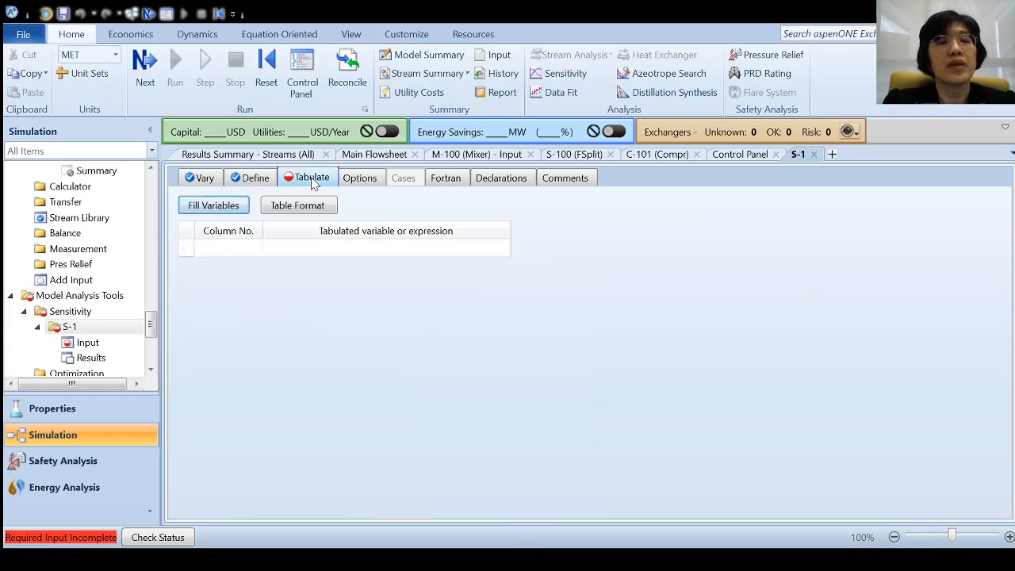
- Fill NH3FRAC and NH3FLOW into tabulate columns 1 and 2, then rerun the simulation
{"action": "left_click", "coordinate": [229, 207]}
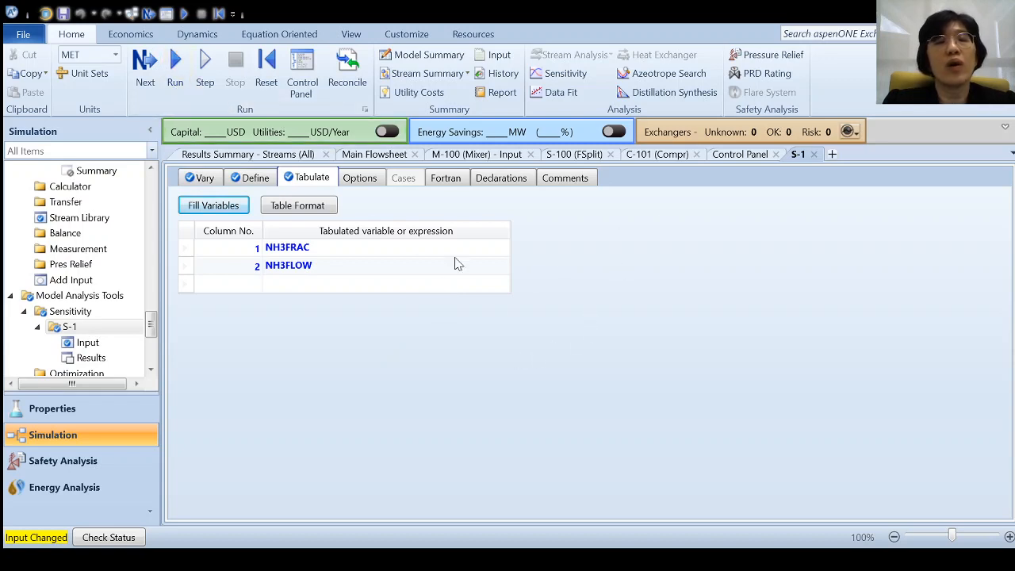
{"action": "left_click", "coordinate": [178, 83]}
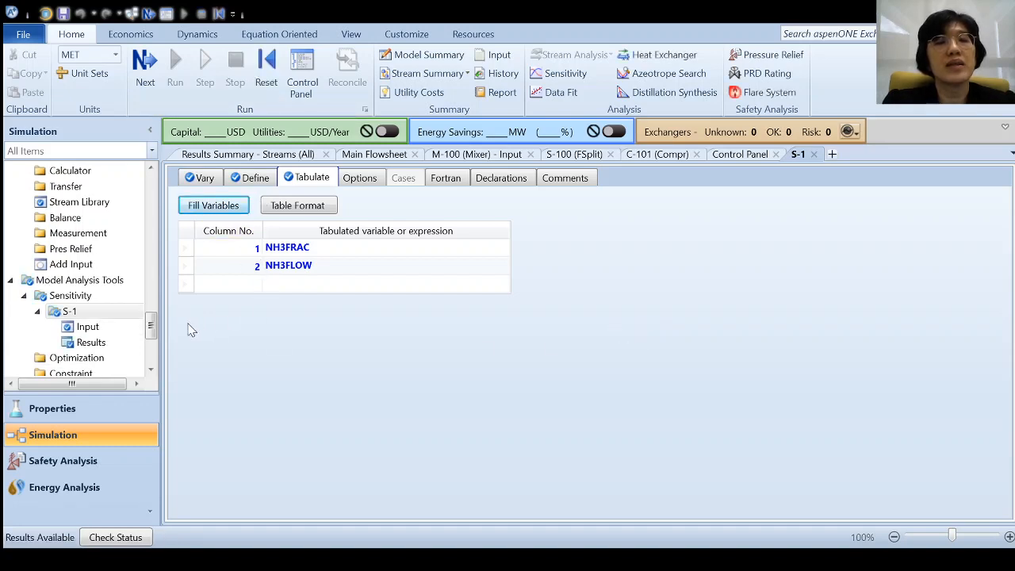
{"action": "scroll", "coordinate": [155, 333], "scroll_direction": "down", "scroll_amount": 1}
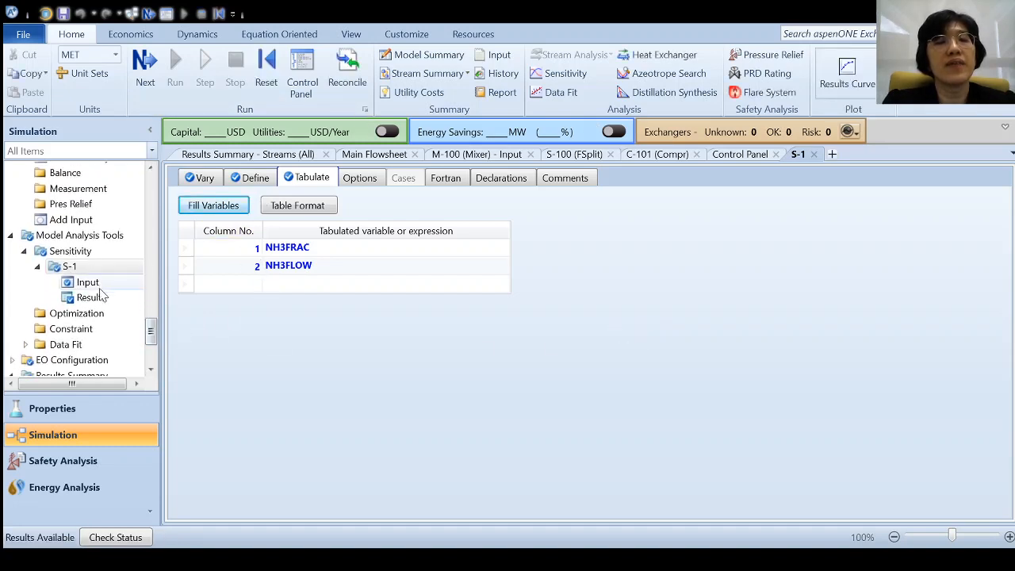
- Open the S-1 results to plot NH3FRAC and NH3FLOW against E-101 temperature
{"action": "left_click", "coordinate": [99, 297]}
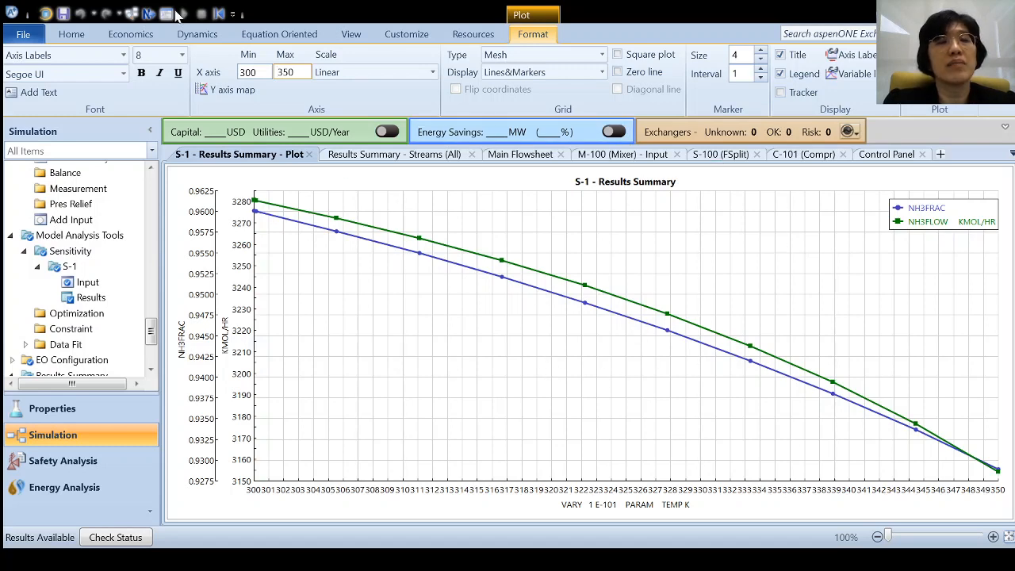
- Save the ammonia model with the S-1 sensitivity results as an Aspen Plus Backup file
{"action": "left_click", "coordinate": [23, 34]}
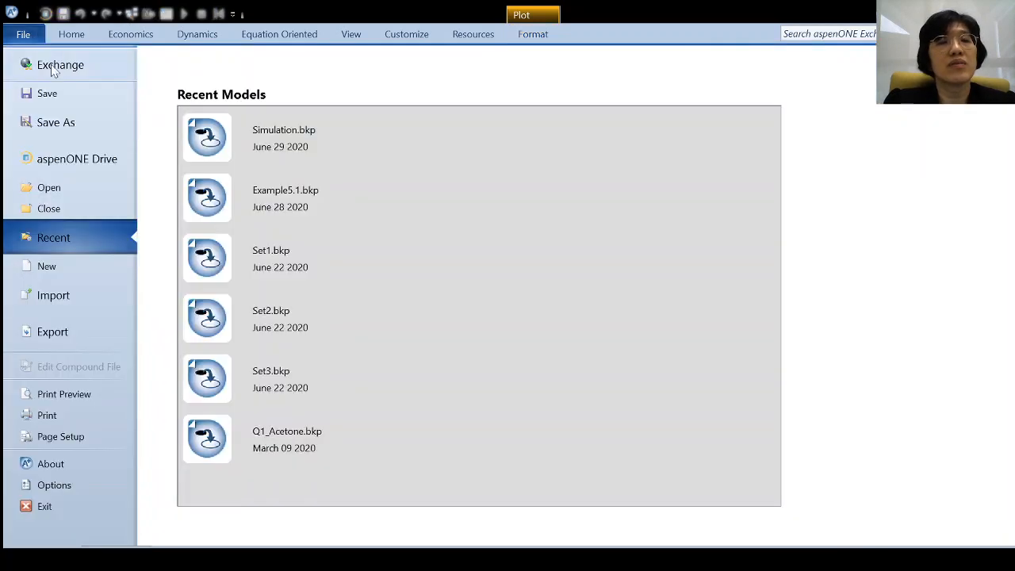
{"action": "left_click", "coordinate": [72, 129]}
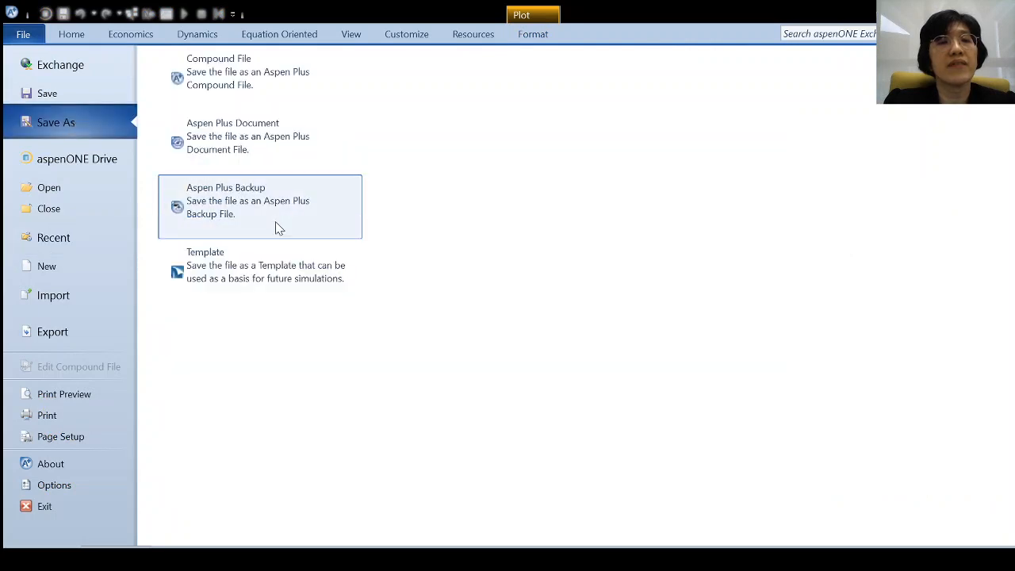
{"action": "key", "text": "Escape"}
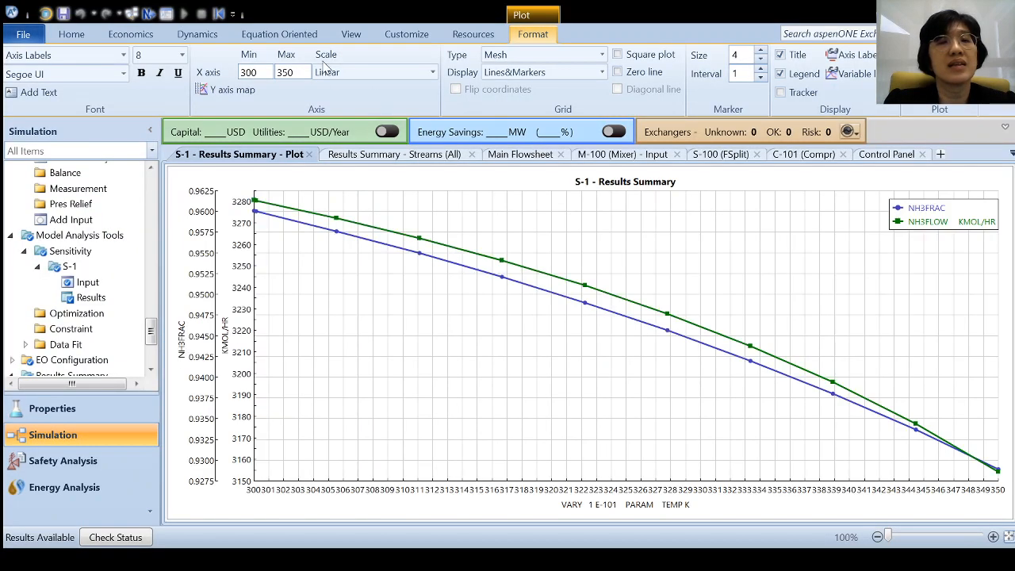